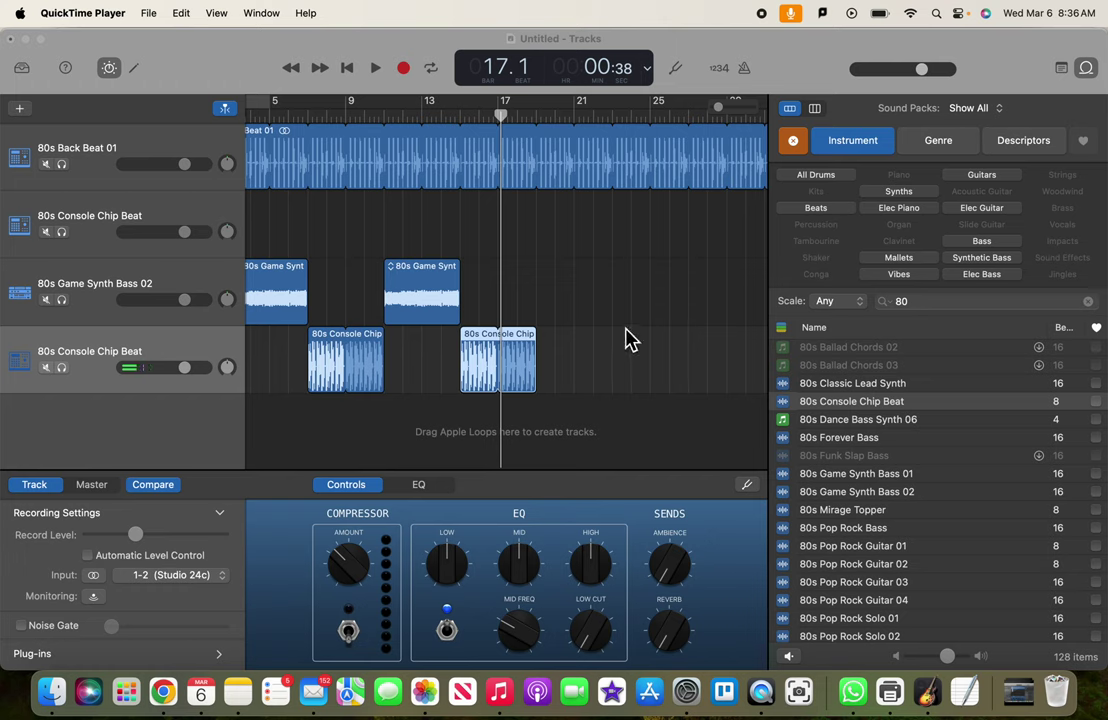
Put the playhead at bar 19 and select the 80s Back Beat 01 drum region.
{"action": "left_click", "coordinate": [590, 331]}
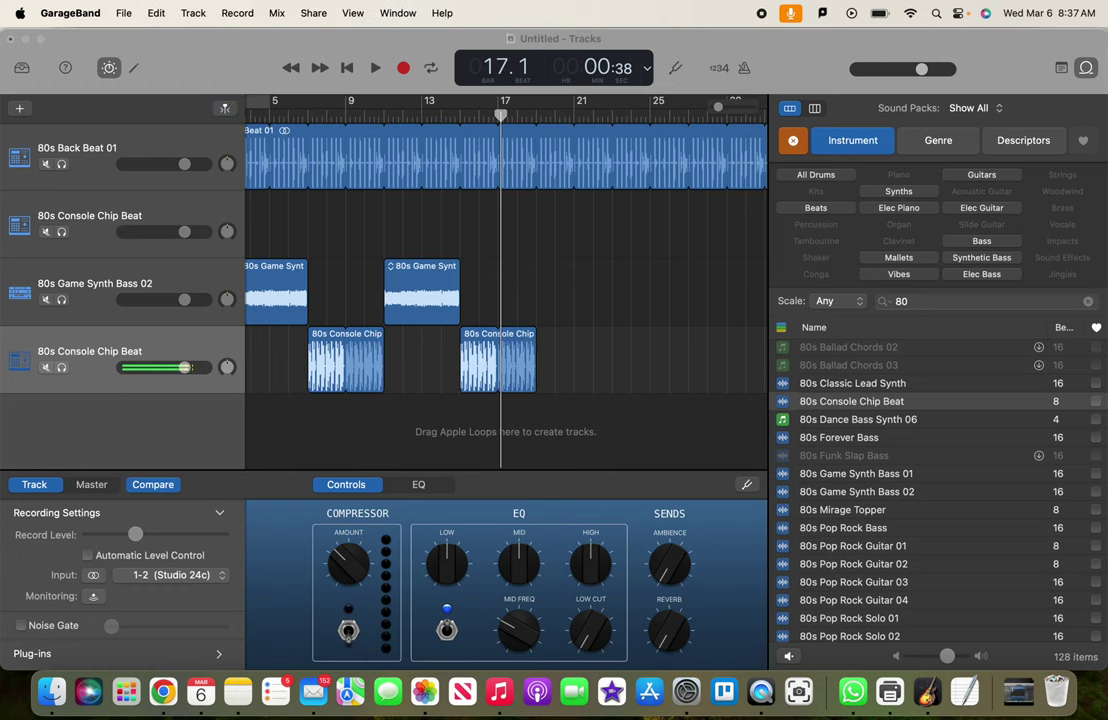
{"action": "scroll", "coordinate": [563, 323], "scroll_direction": "right", "scroll_amount": 5}
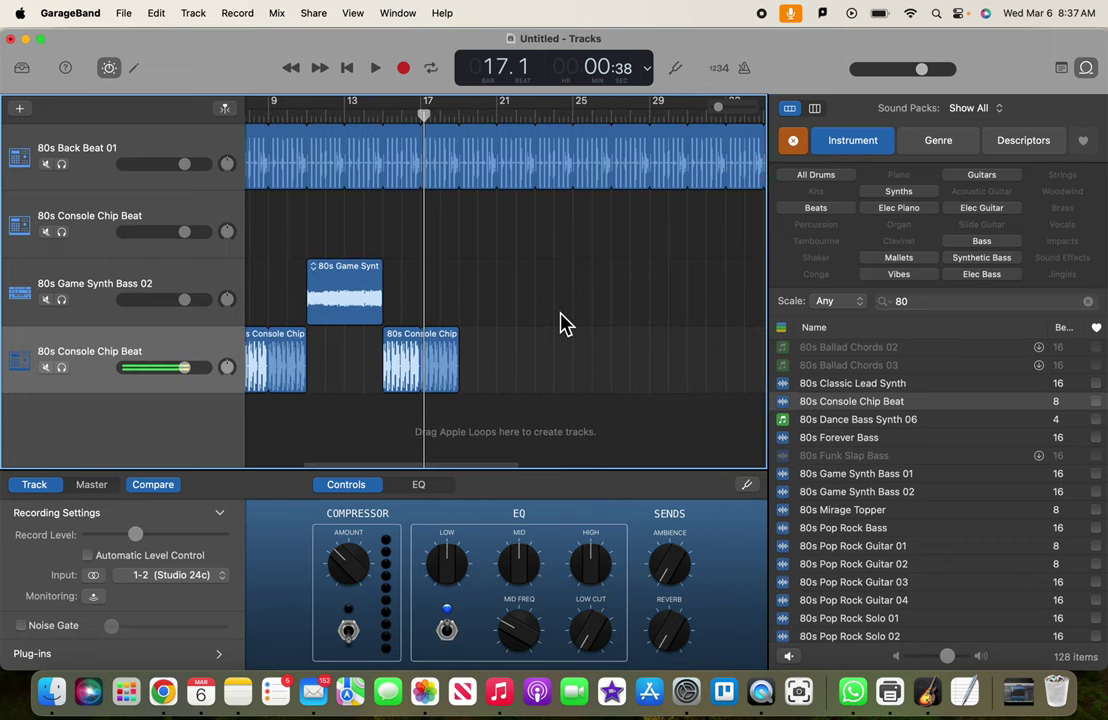
{"action": "scroll", "coordinate": [563, 323], "scroll_direction": "left", "scroll_amount": 2}
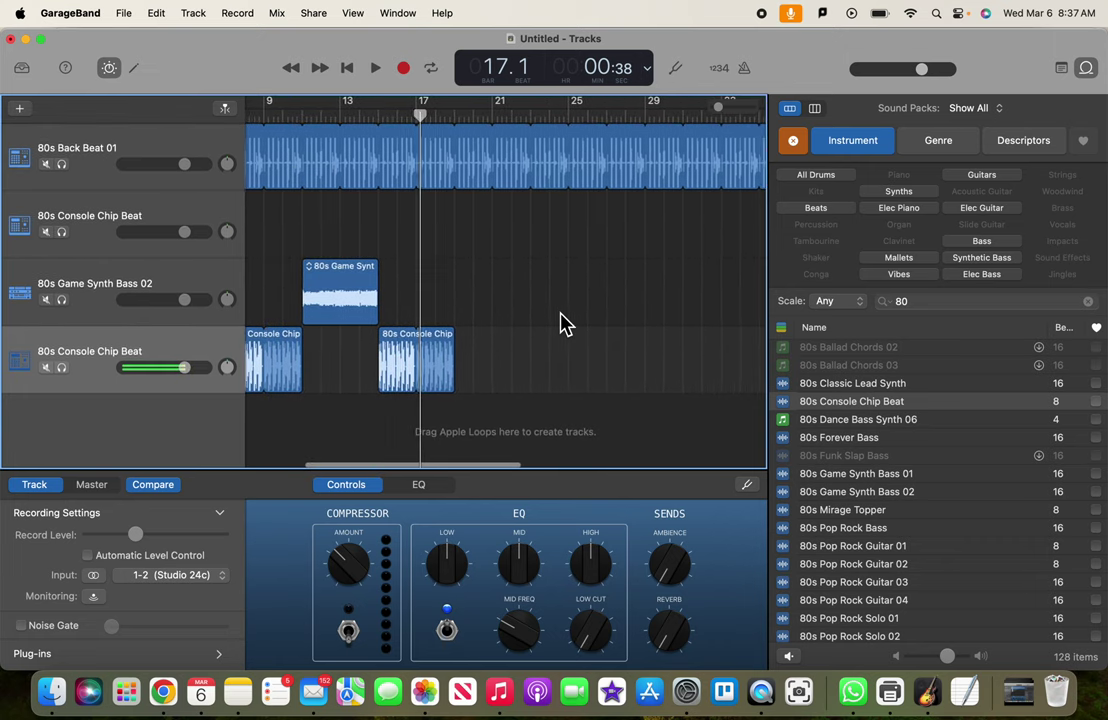
{"action": "left_click", "coordinate": [455, 116]}
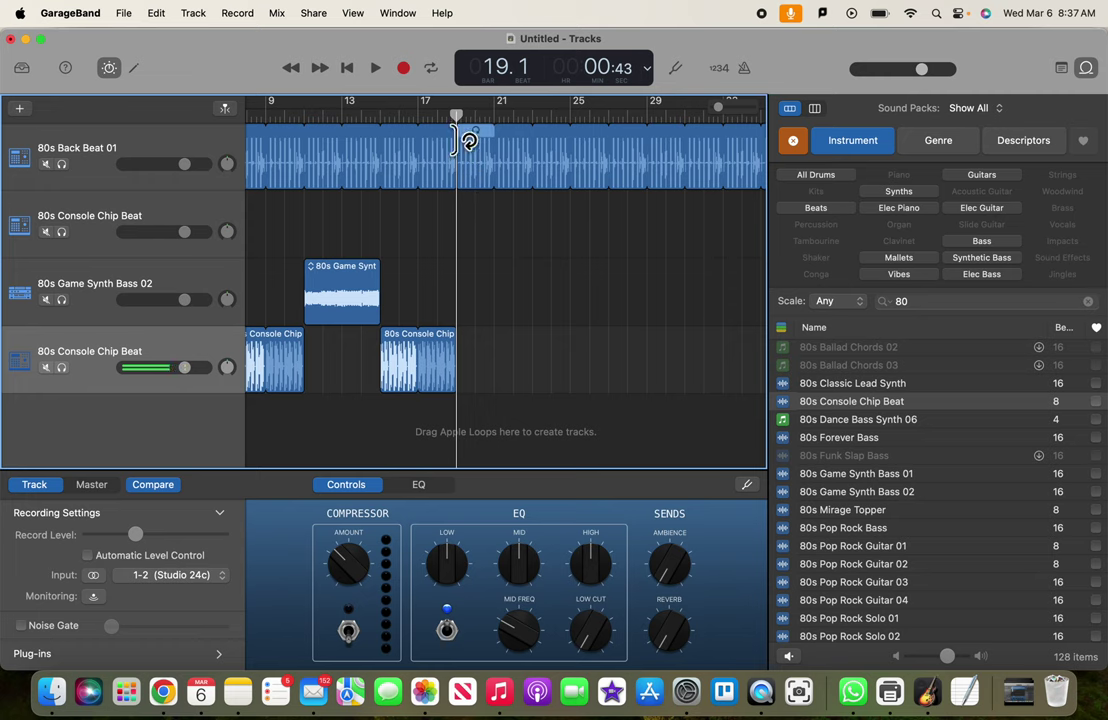
{"action": "left_click", "coordinate": [378, 155]}
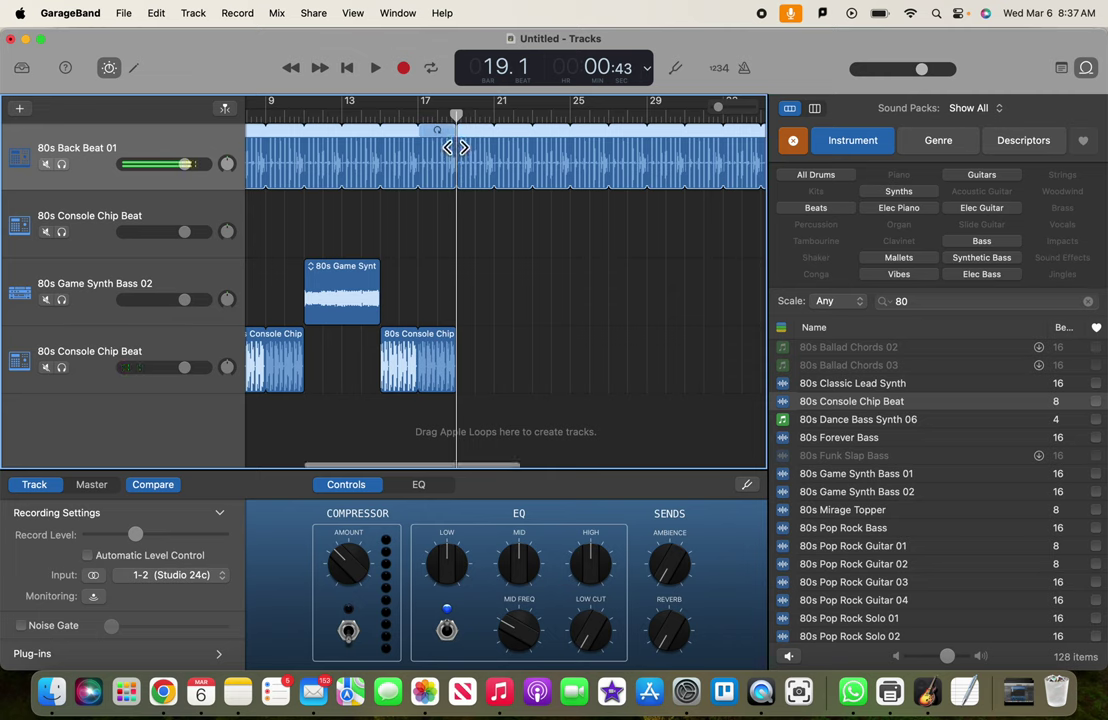
Split the 80s Back Beat 01 region at bar 19 and adjust the 01.1 part's start.
{"action": "right_click", "coordinate": [457, 150]}
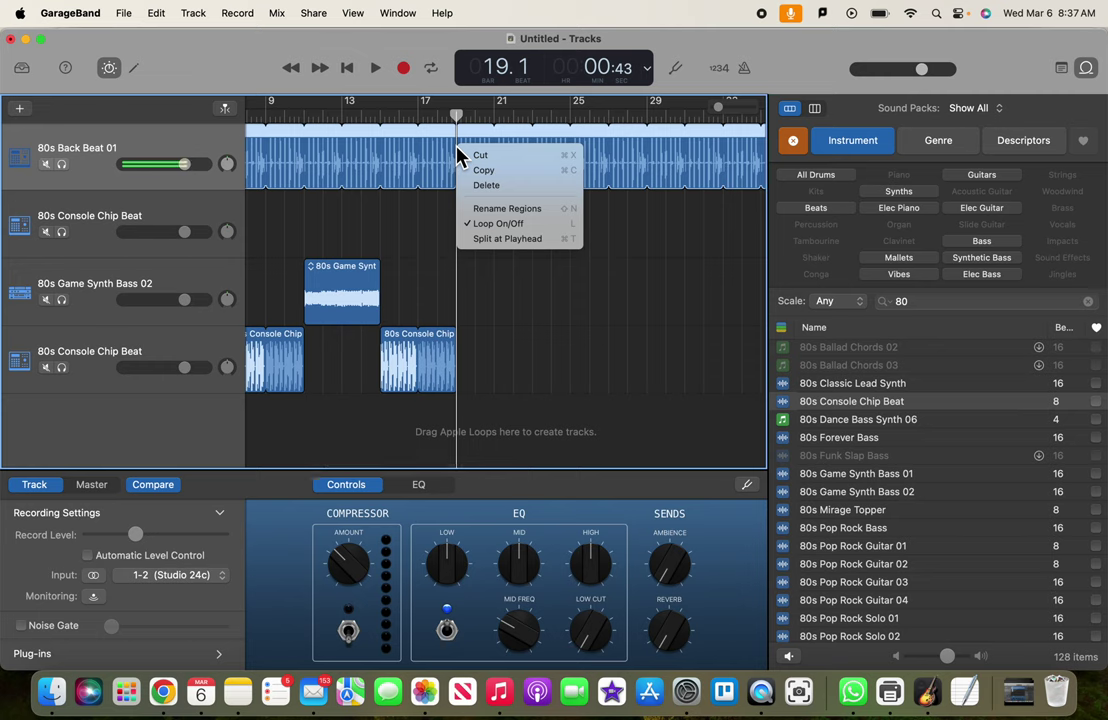
{"action": "left_click", "coordinate": [491, 240]}
{"action": "left_click", "coordinate": [397, 165]}
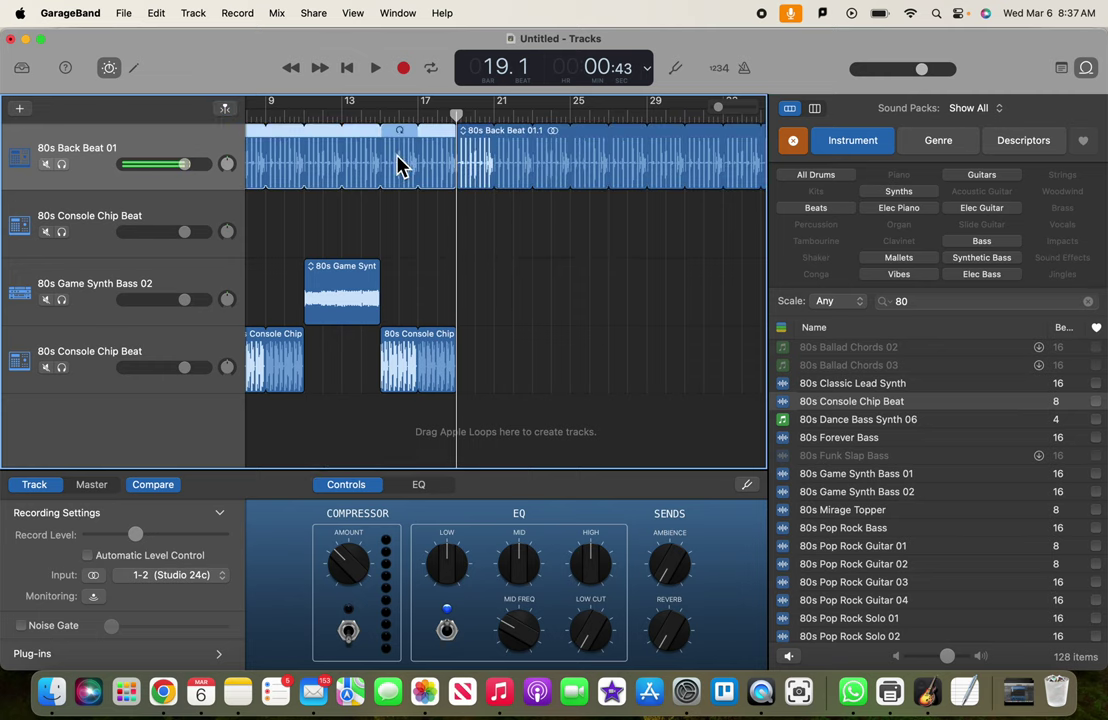
{"action": "left_click", "coordinate": [548, 153]}
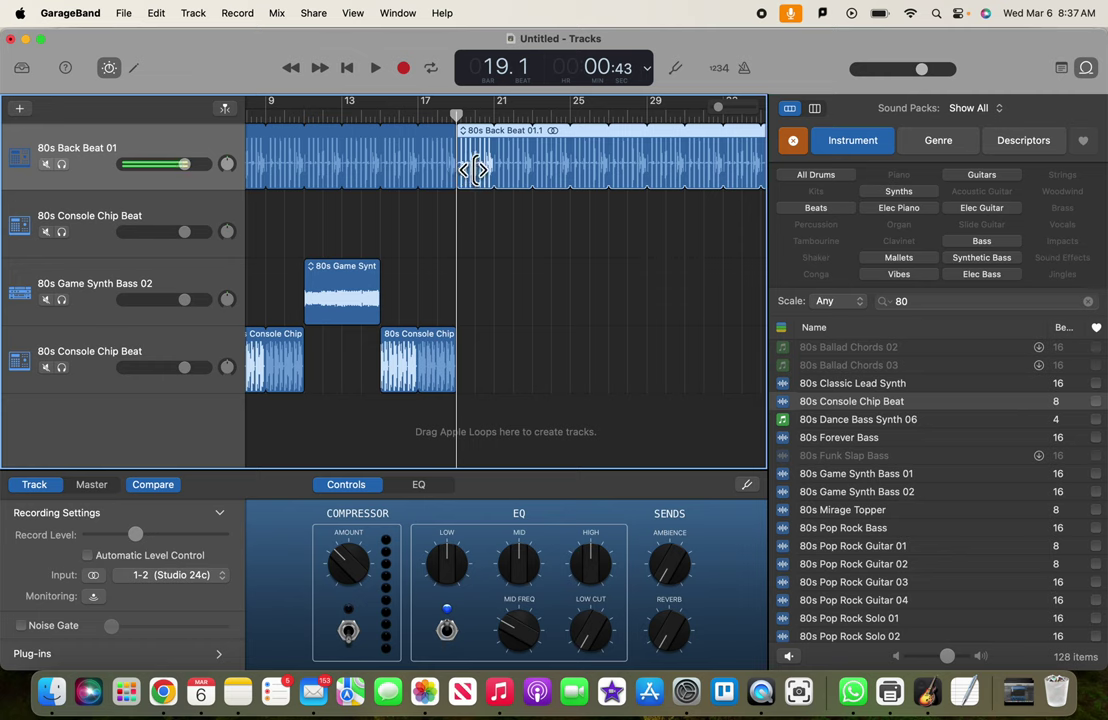
{"action": "mouse_move", "coordinate": [472, 168]}
{"action": "left_mouse_down"}
{"action": "mouse_move", "coordinate": [524, 170]}
{"action": "mouse_move", "coordinate": [458, 166]}
{"action": "left_mouse_up"}
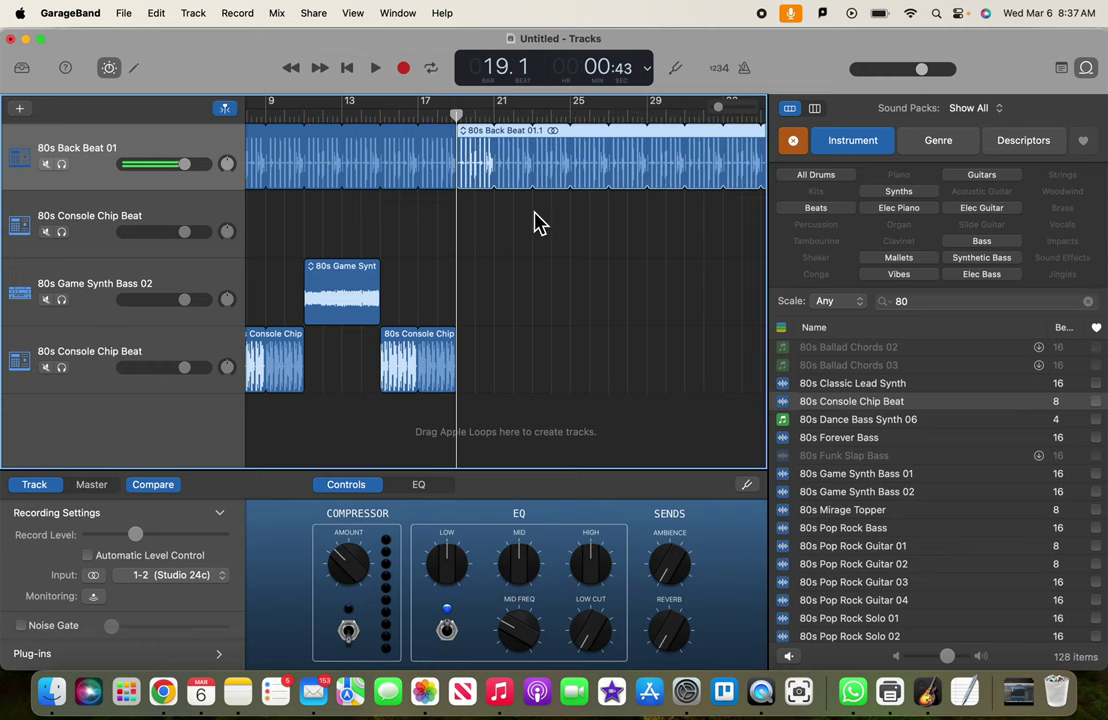
Split the drums again at bar 27 and delete the middle section.
{"action": "left_click_drag", "start_coordinate": [457, 115], "coordinate": [607, 113]}
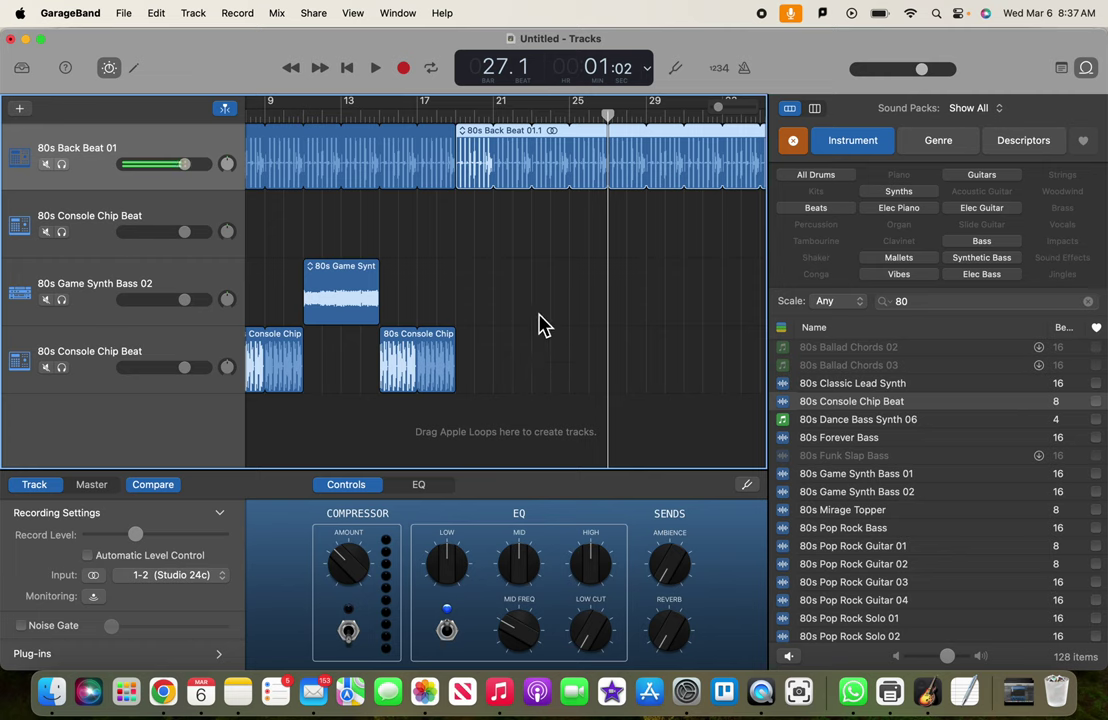
{"action": "right_click", "coordinate": [607, 158]}
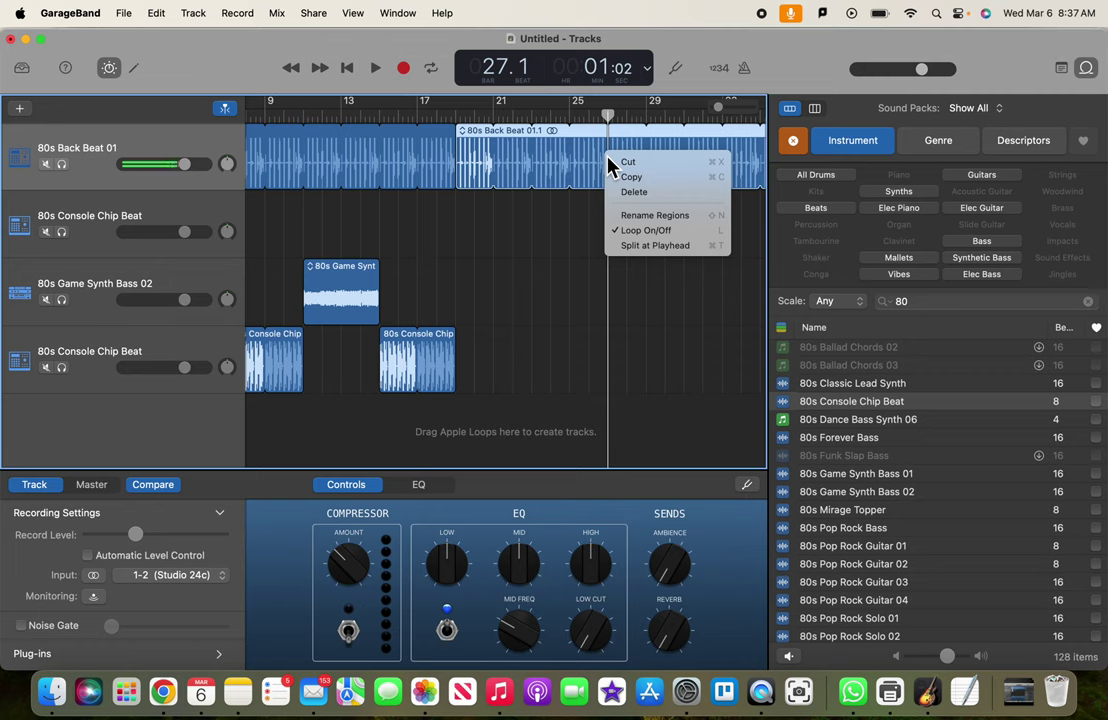
{"action": "left_click", "coordinate": [633, 246]}
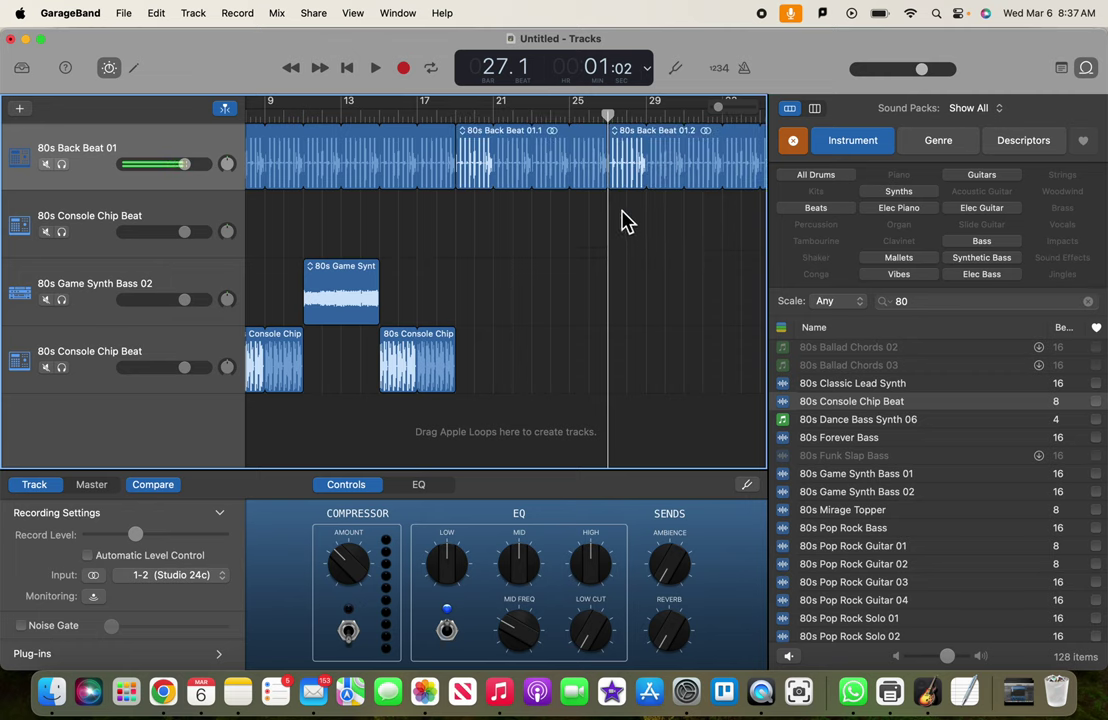
{"action": "left_click", "coordinate": [553, 170]}
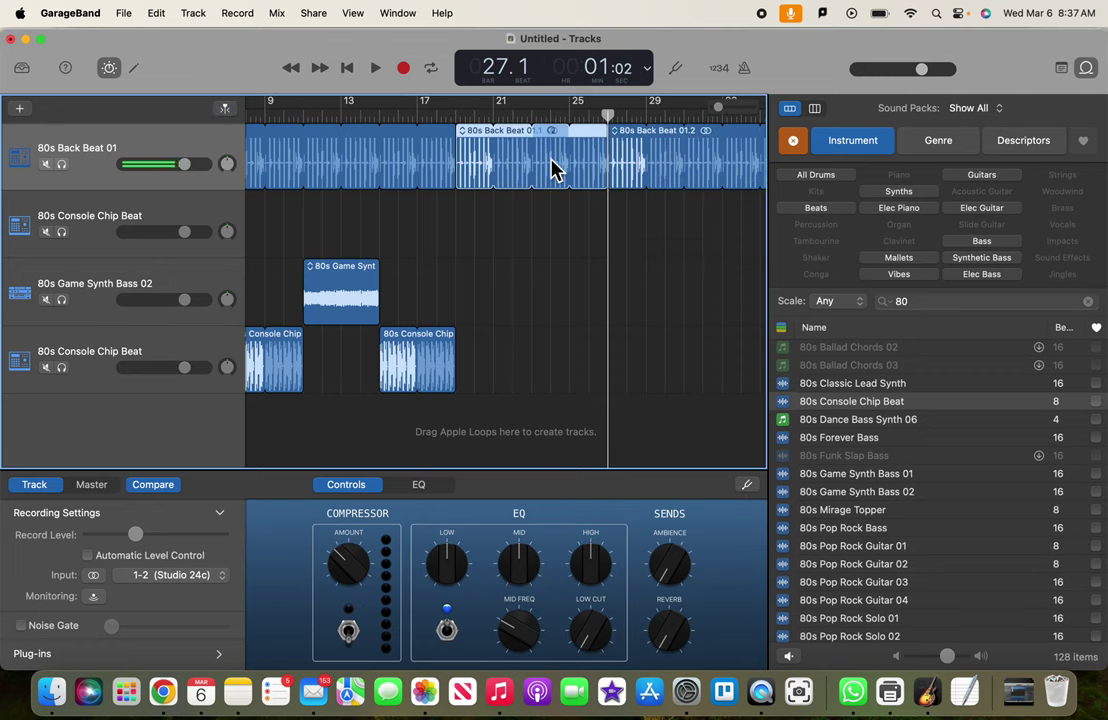
{"action": "key", "text": "Delete"}
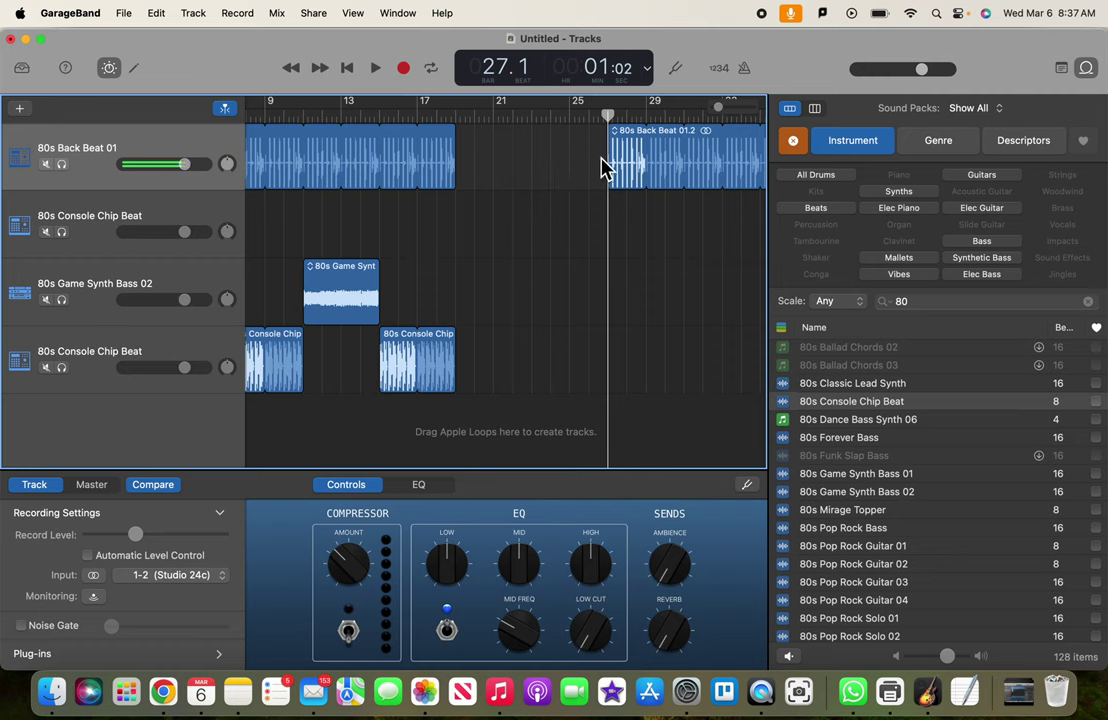
Play from bar 17 through the drum gap, stop, then browse the Loop Browser list.
{"action": "left_click_drag", "start_coordinate": [610, 113], "coordinate": [425, 114]}
{"action": "key", "text": "space"}
{"action": "scroll", "coordinate": [427, 115], "scroll_direction": "left", "scroll_amount": 3}
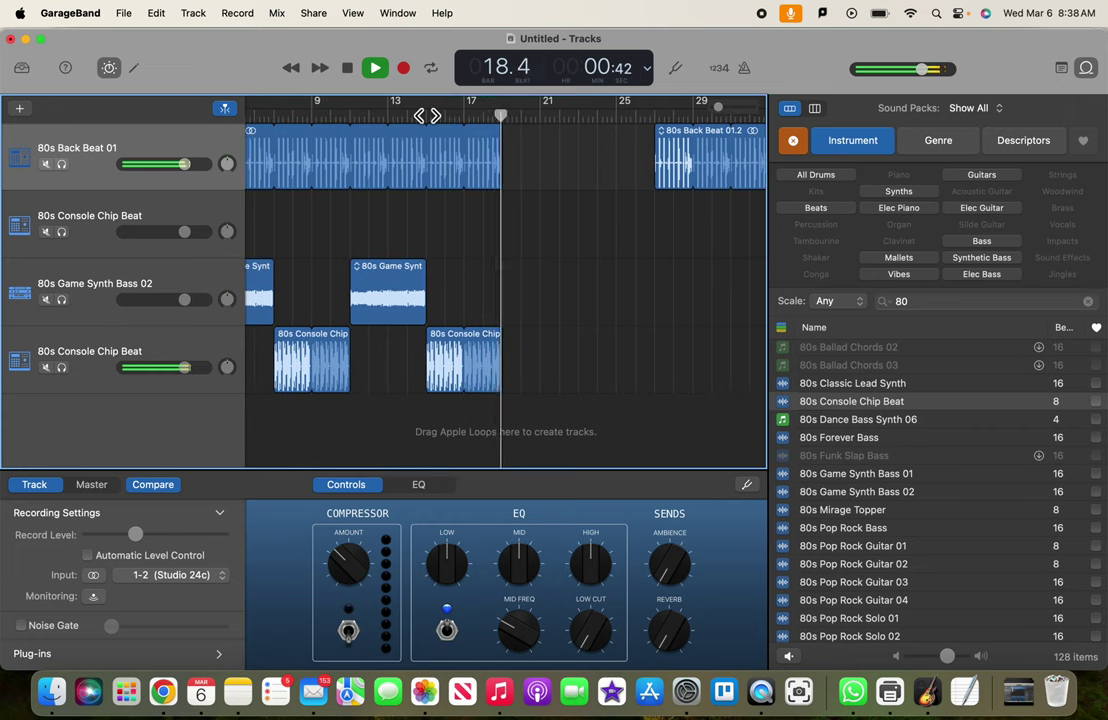
{"action": "scroll", "coordinate": [427, 115], "scroll_direction": "right", "scroll_amount": 1}
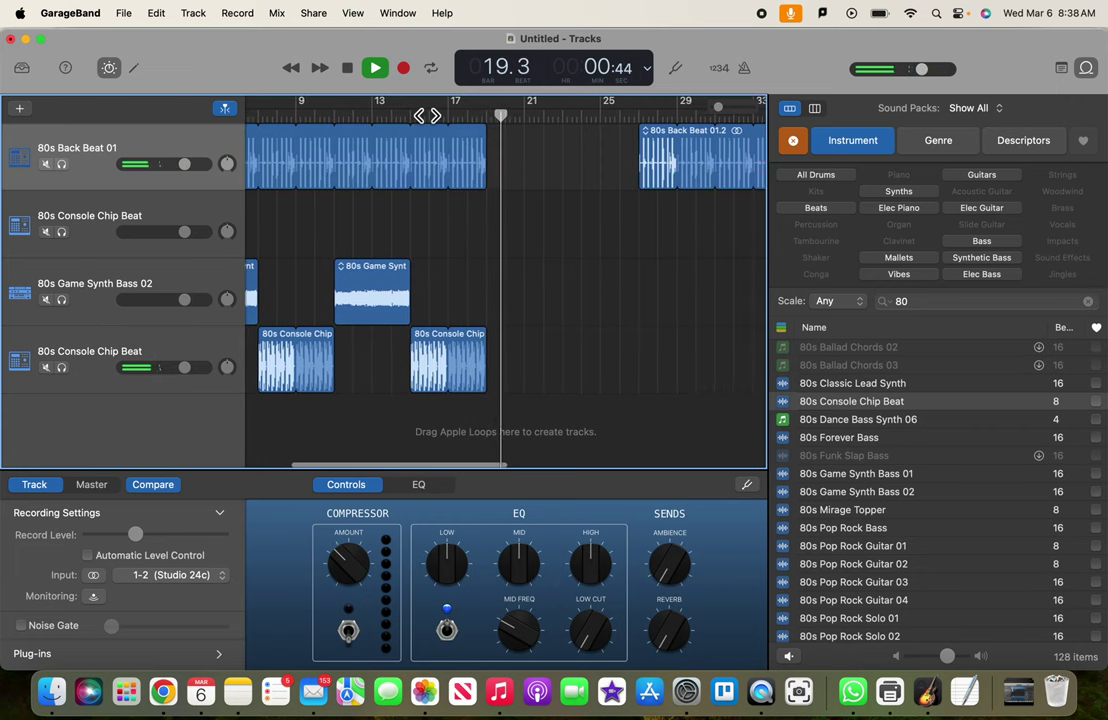
{"action": "key", "text": "space"}
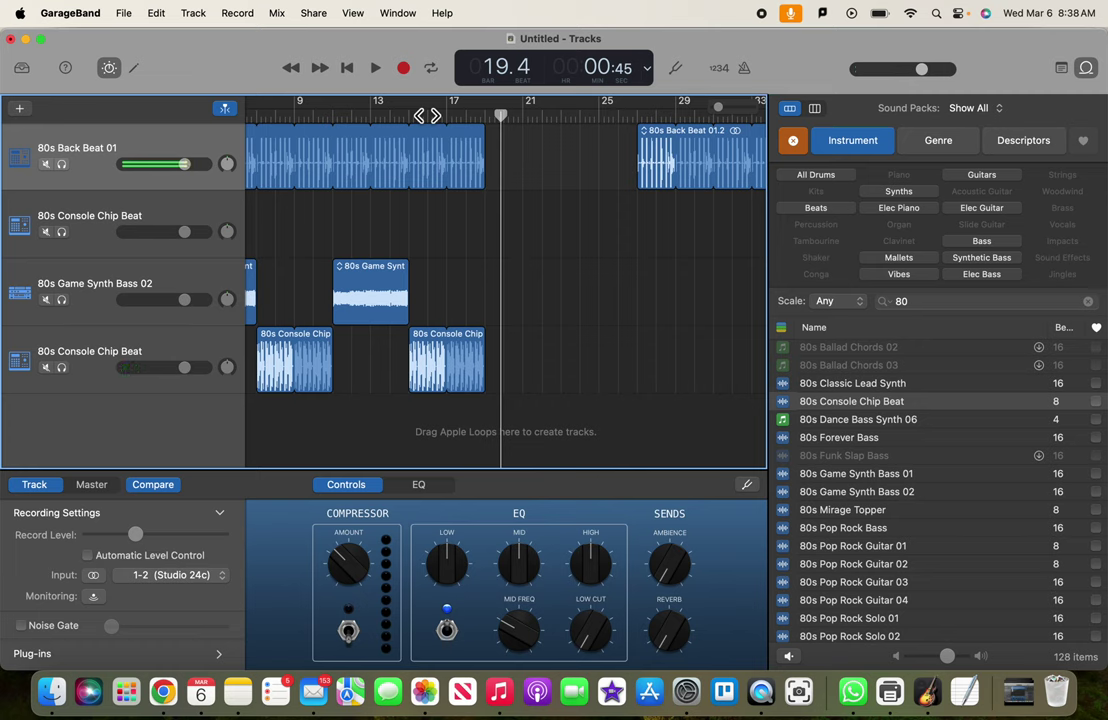
{"action": "scroll", "coordinate": [840, 450], "scroll_direction": "down", "scroll_amount": 3}
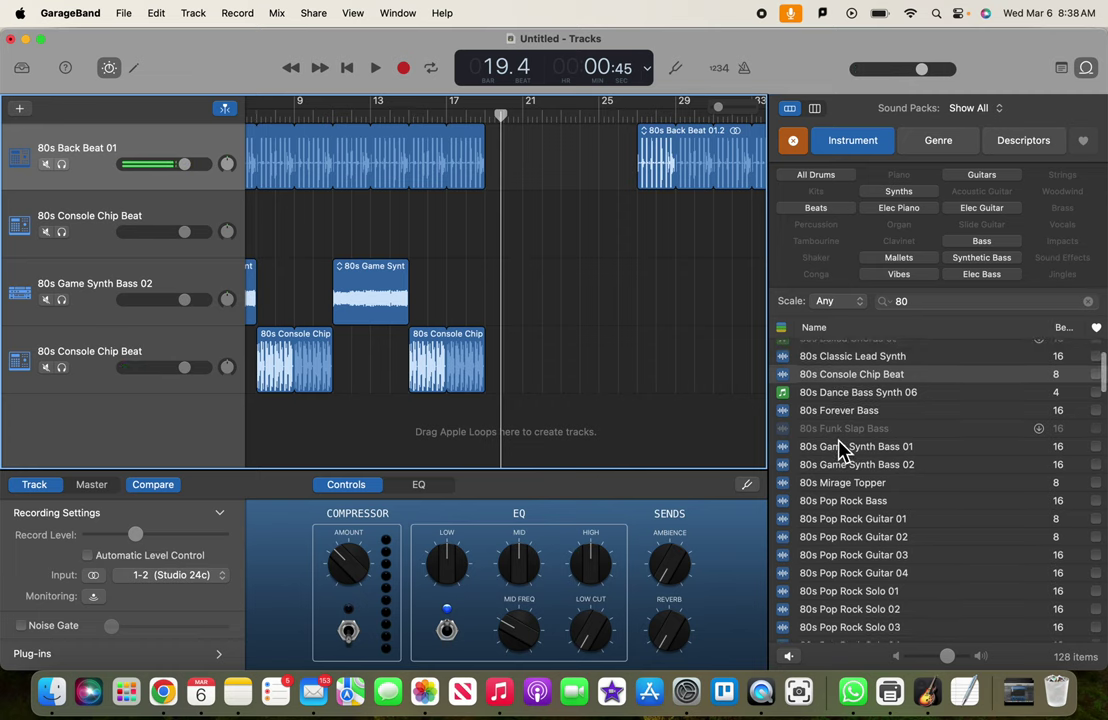
{"action": "scroll", "coordinate": [840, 450], "scroll_direction": "down", "scroll_amount": 12}
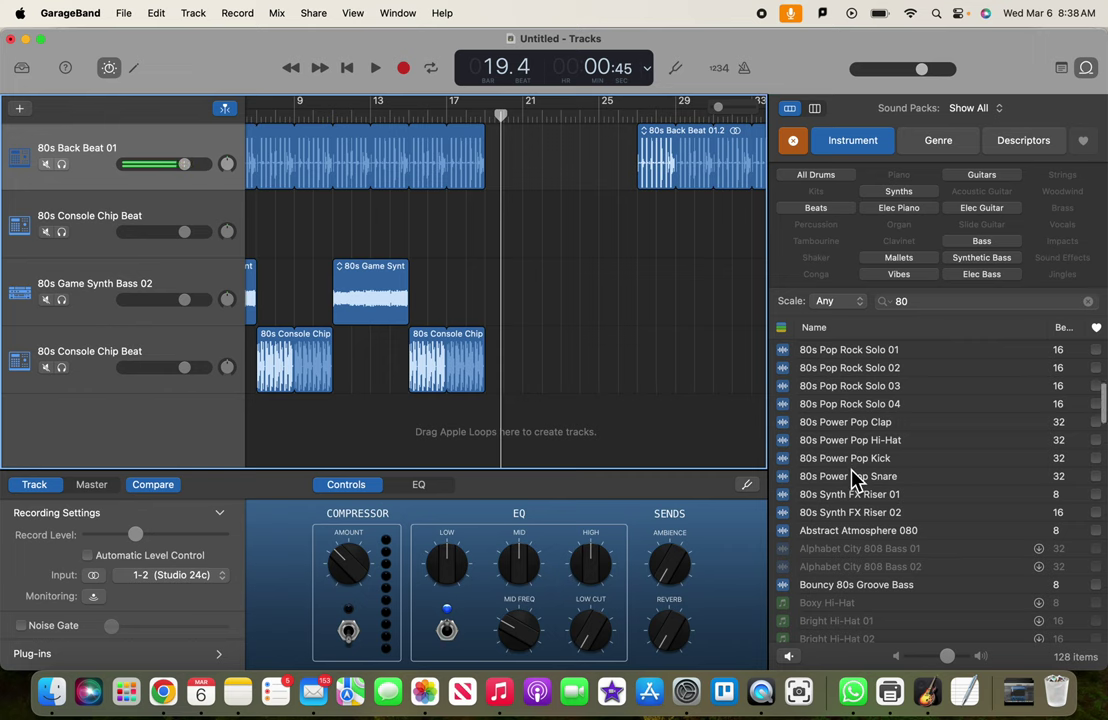
{"action": "scroll", "coordinate": [855, 480], "scroll_direction": "up", "scroll_amount": 8}
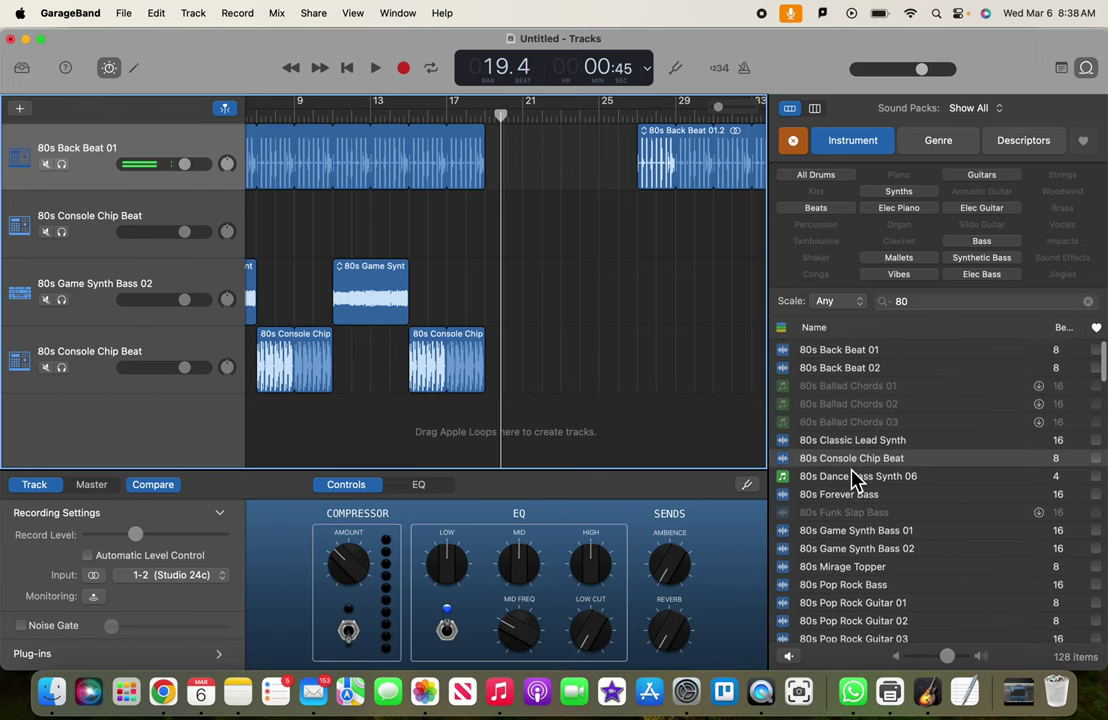
{"action": "left_click", "coordinate": [857, 370]}
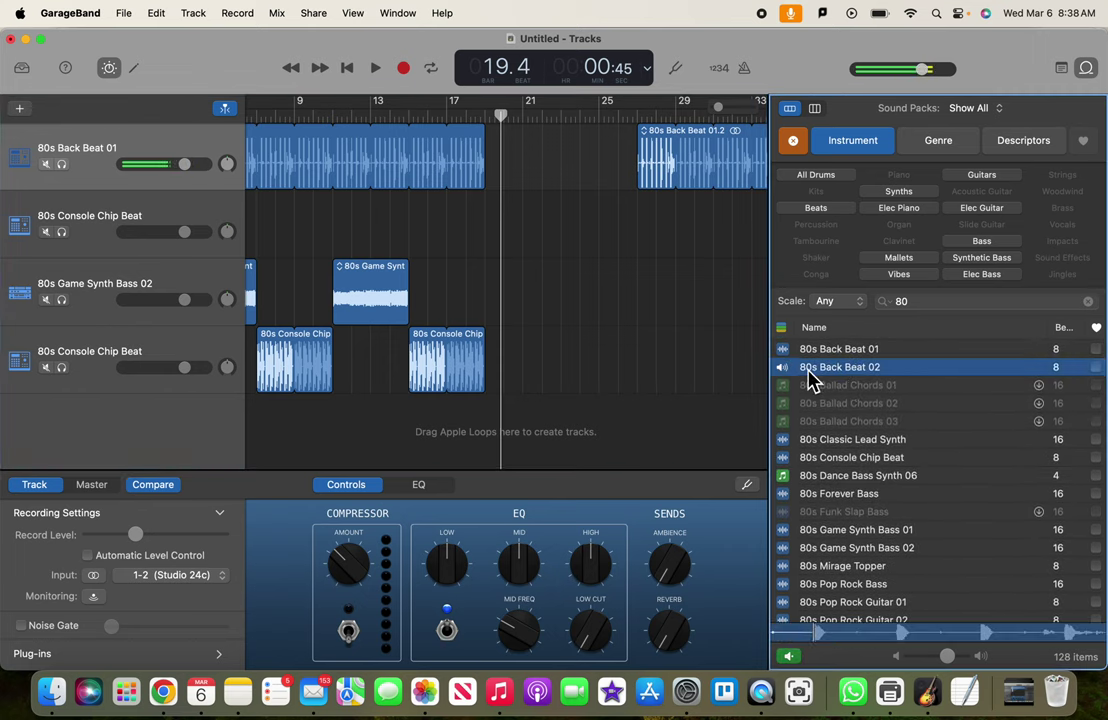
{"action": "left_click", "coordinate": [812, 374]}
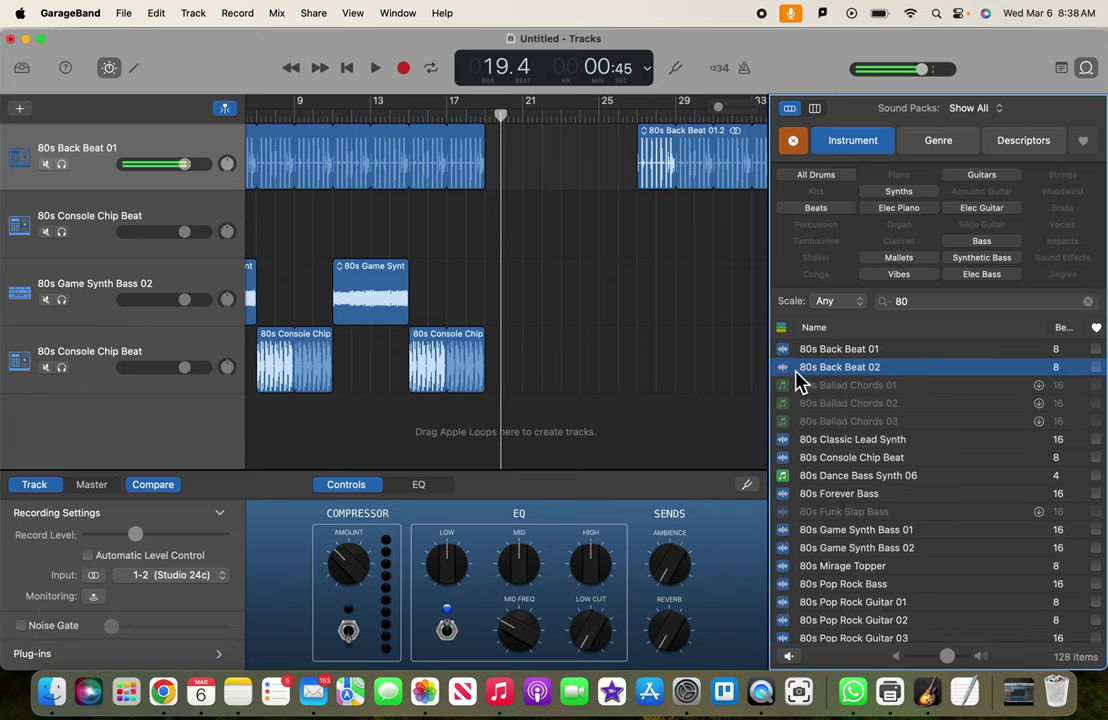
{"action": "left_click_drag", "start_coordinate": [812, 378], "coordinate": [489, 440]}
{"action": "left_click_drag", "start_coordinate": [552, 350], "coordinate": [638, 349]}
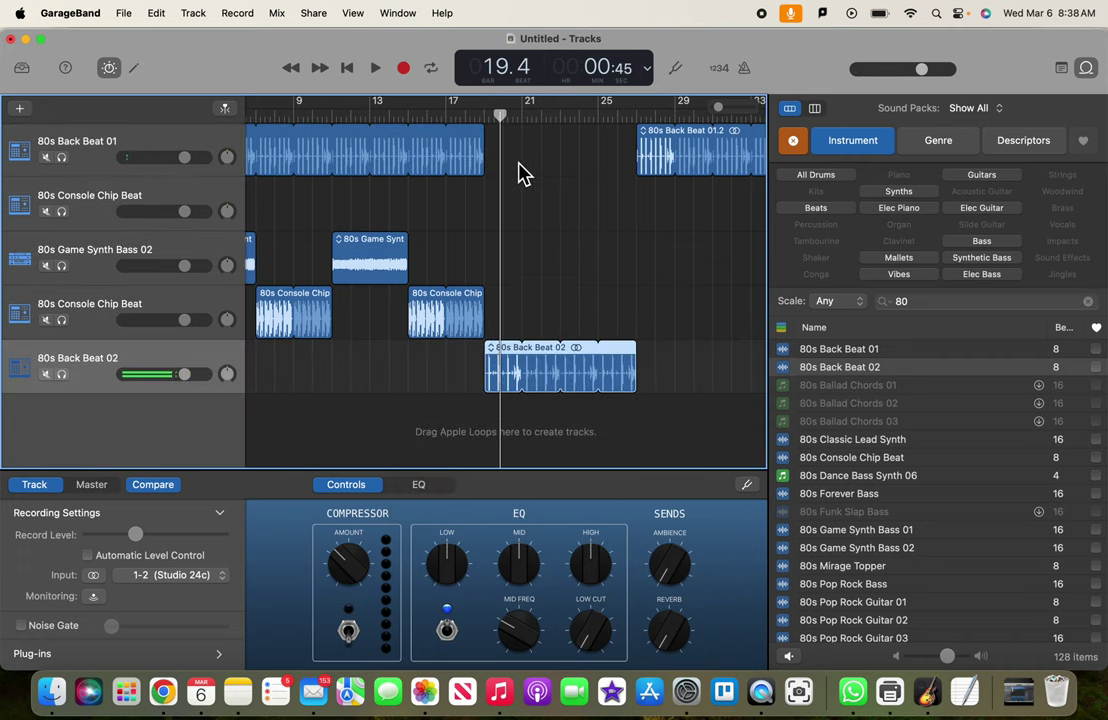
{"action": "left_click_drag", "start_coordinate": [500, 112], "coordinate": [460, 110]}
{"action": "key", "text": "space"}
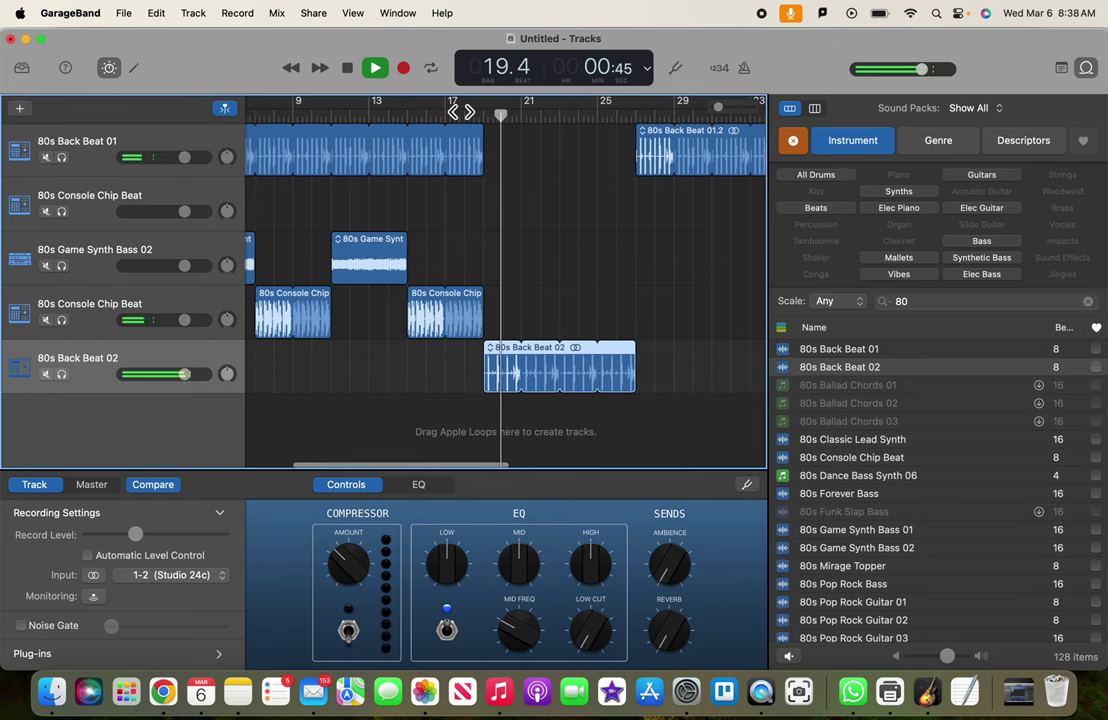
{"action": "key", "text": "space"}
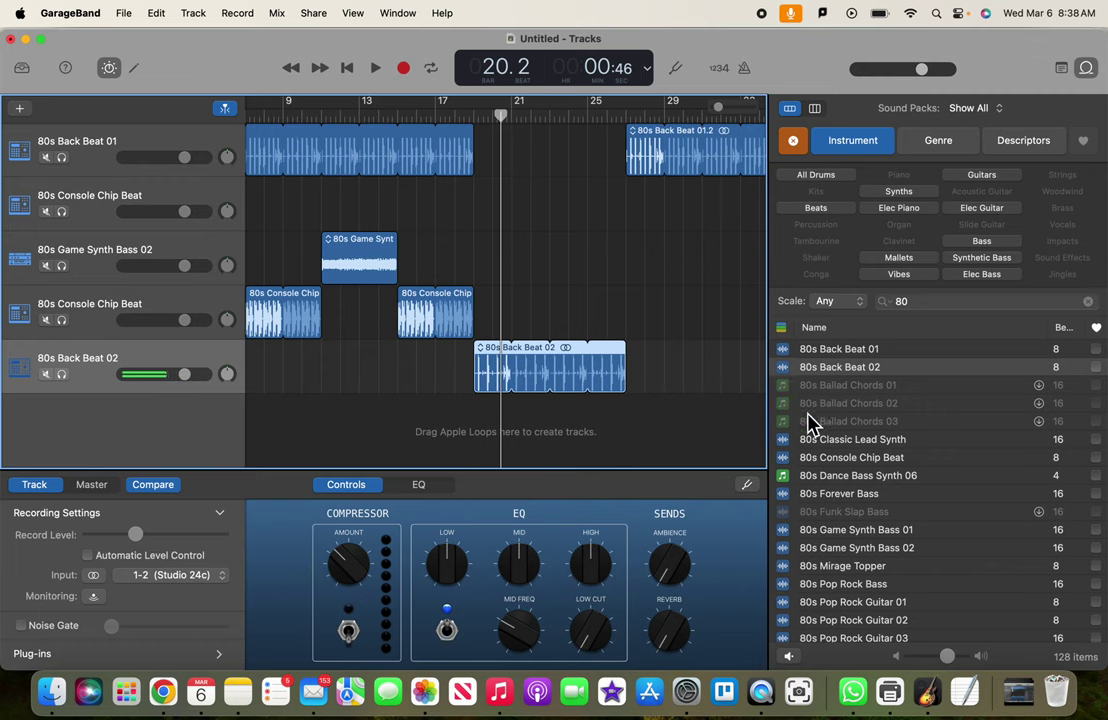
Clear the '80' search and preview Acoustic Vamp 30, Across the Liffey and Afloat Synth Lead.
{"action": "left_click", "coordinate": [794, 142]}
{"action": "scroll", "coordinate": [840, 455], "scroll_direction": "down", "scroll_amount": 15}
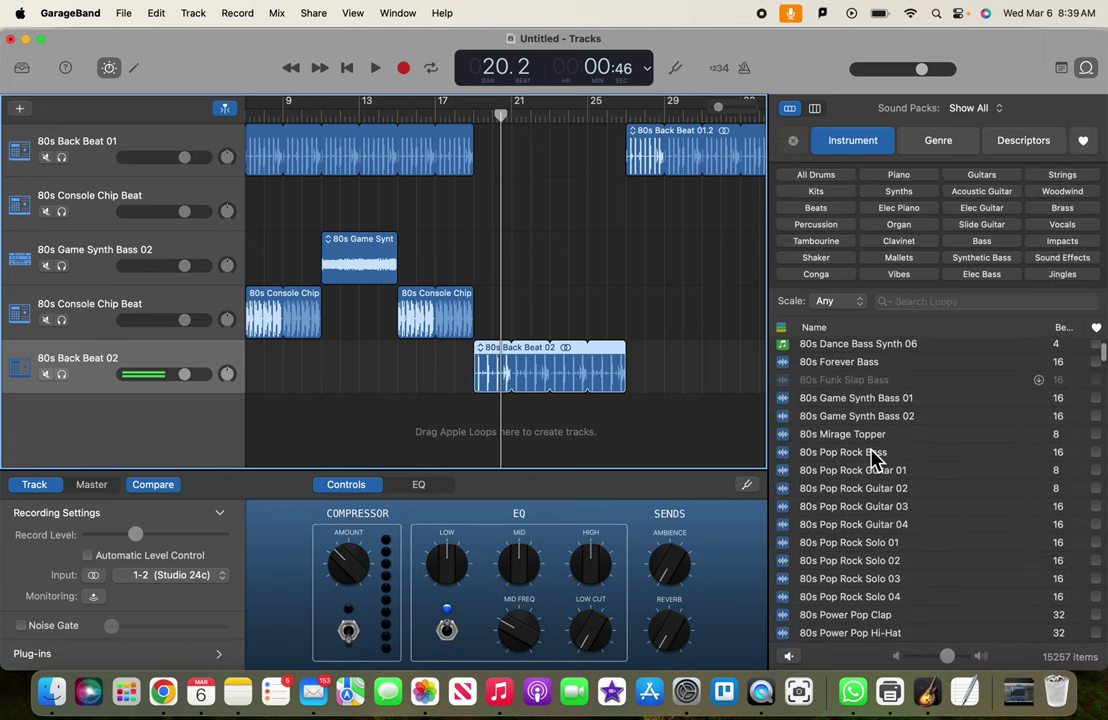
{"action": "scroll", "coordinate": [873, 458], "scroll_direction": "down", "scroll_amount": 12}
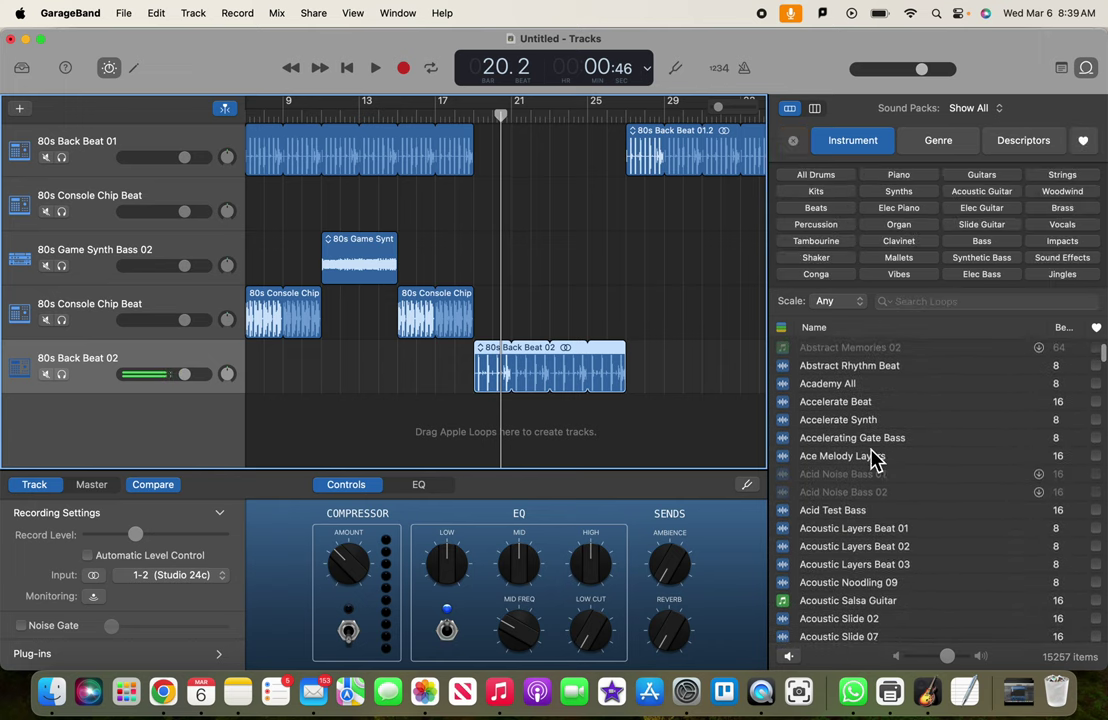
{"action": "scroll", "coordinate": [873, 458], "scroll_direction": "down", "scroll_amount": 5}
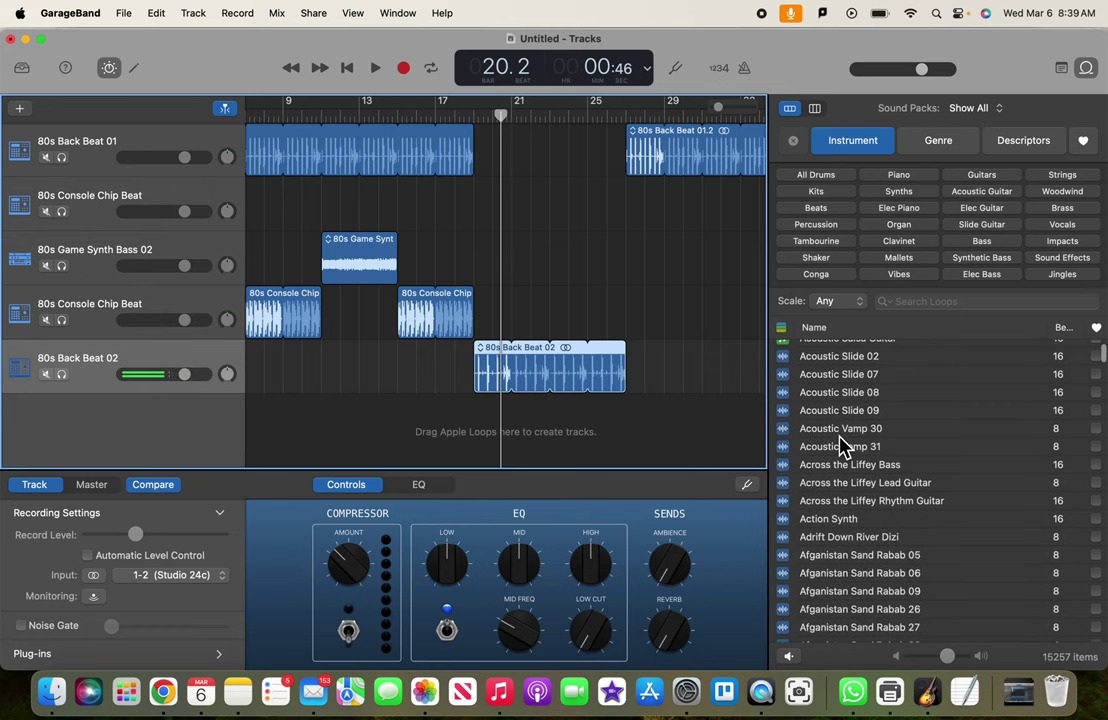
{"action": "left_click", "coordinate": [840, 432]}
{"action": "left_click", "coordinate": [840, 436]}
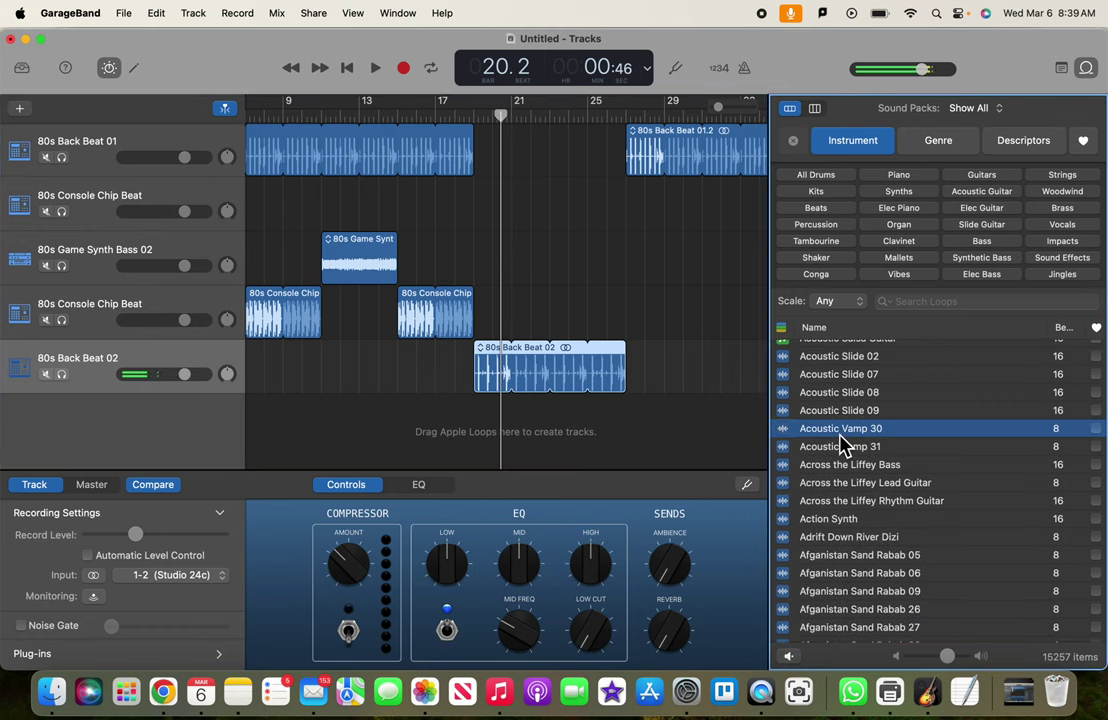
{"action": "left_click", "coordinate": [837, 500]}
{"action": "scroll", "coordinate": [837, 501], "scroll_direction": "down", "scroll_amount": 3}
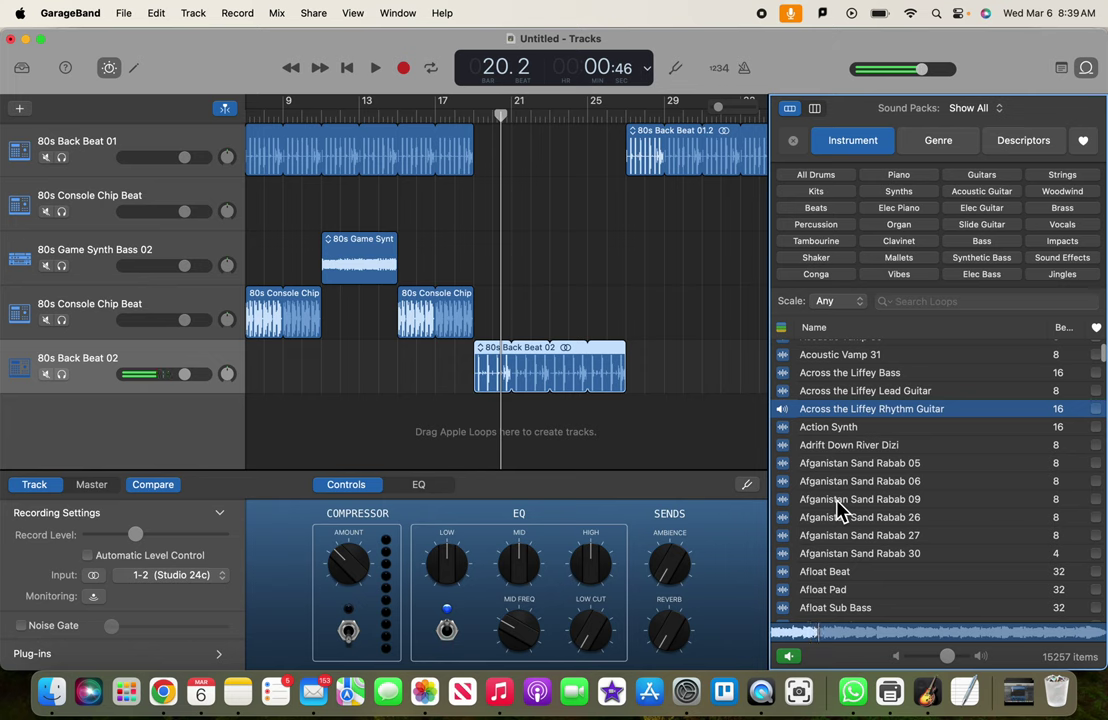
{"action": "scroll", "coordinate": [838, 525], "scroll_direction": "down", "scroll_amount": 3}
{"action": "left_click", "coordinate": [834, 534]}
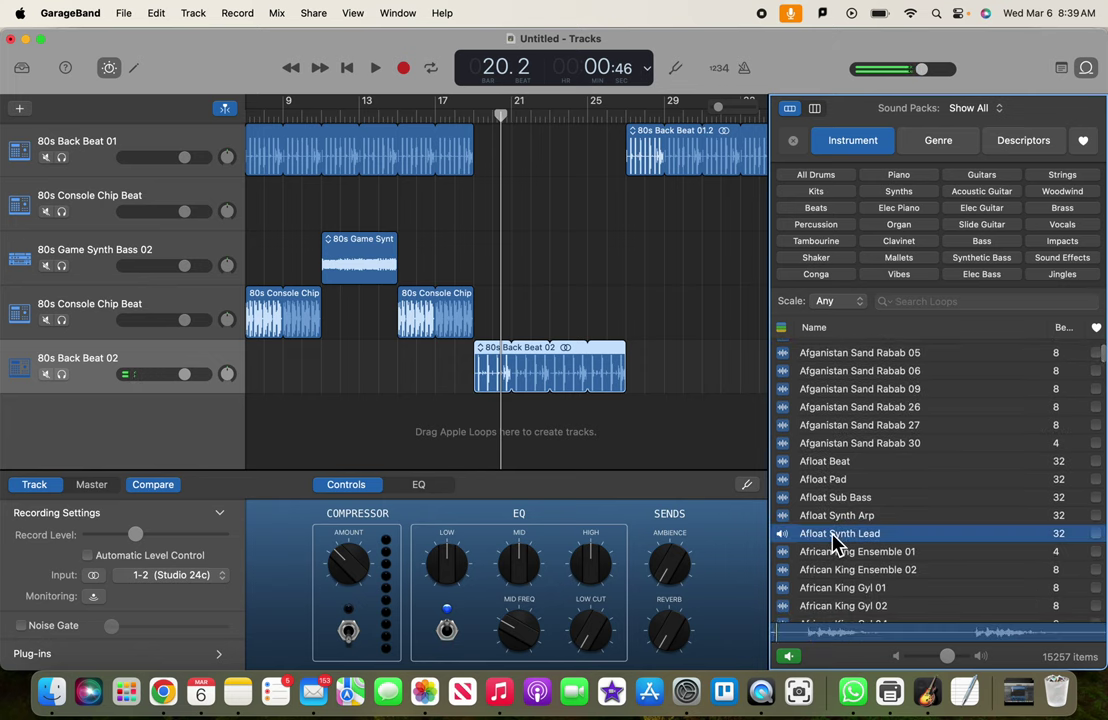
Add Afloat Synth Lead as a new track below 80s Back Beat 02.
{"action": "scroll", "coordinate": [834, 540], "scroll_direction": "down", "scroll_amount": 3}
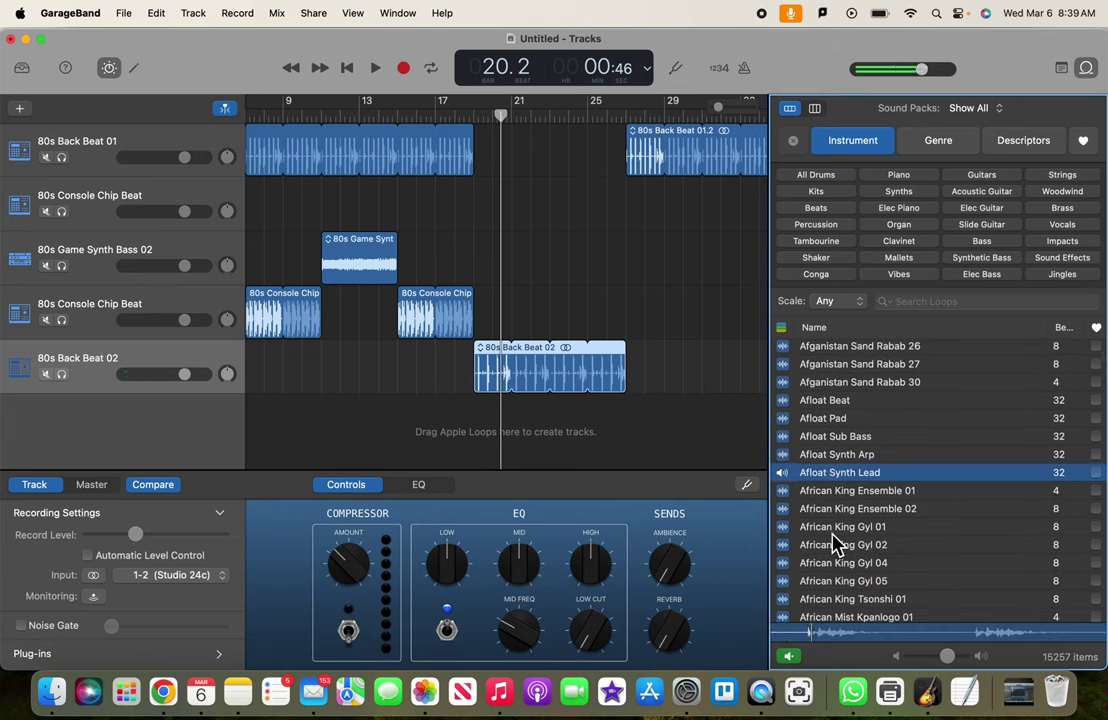
{"action": "scroll", "coordinate": [838, 544], "scroll_direction": "down", "scroll_amount": 3}
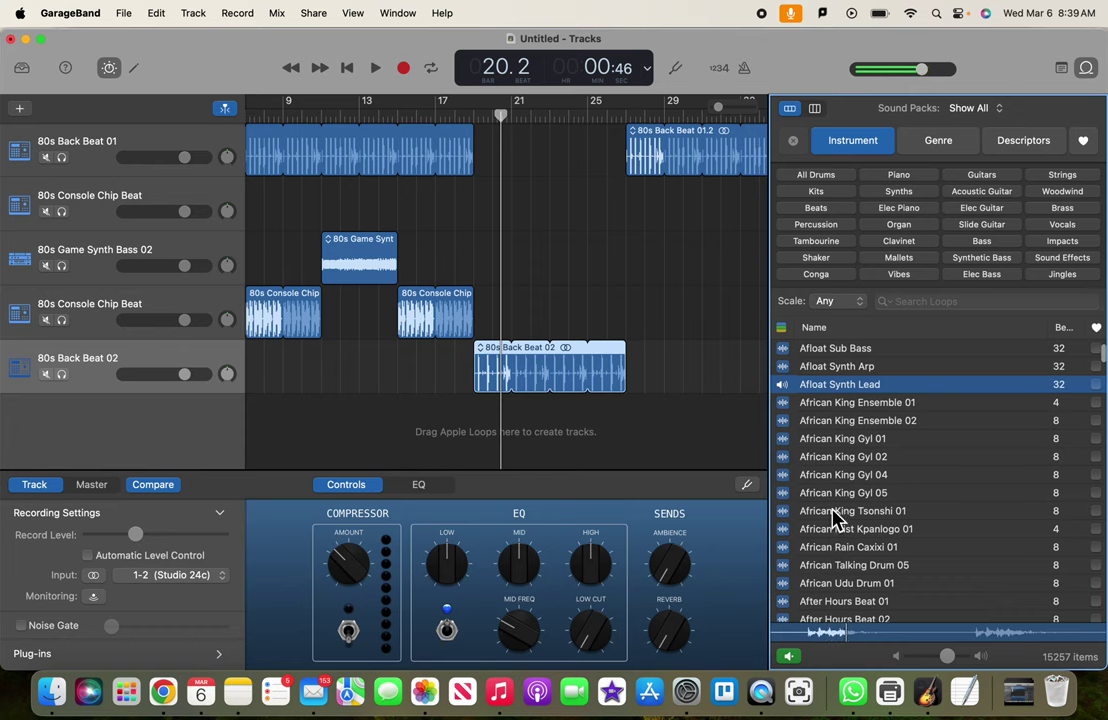
{"action": "left_click_drag", "start_coordinate": [834, 392], "coordinate": [475, 453]}
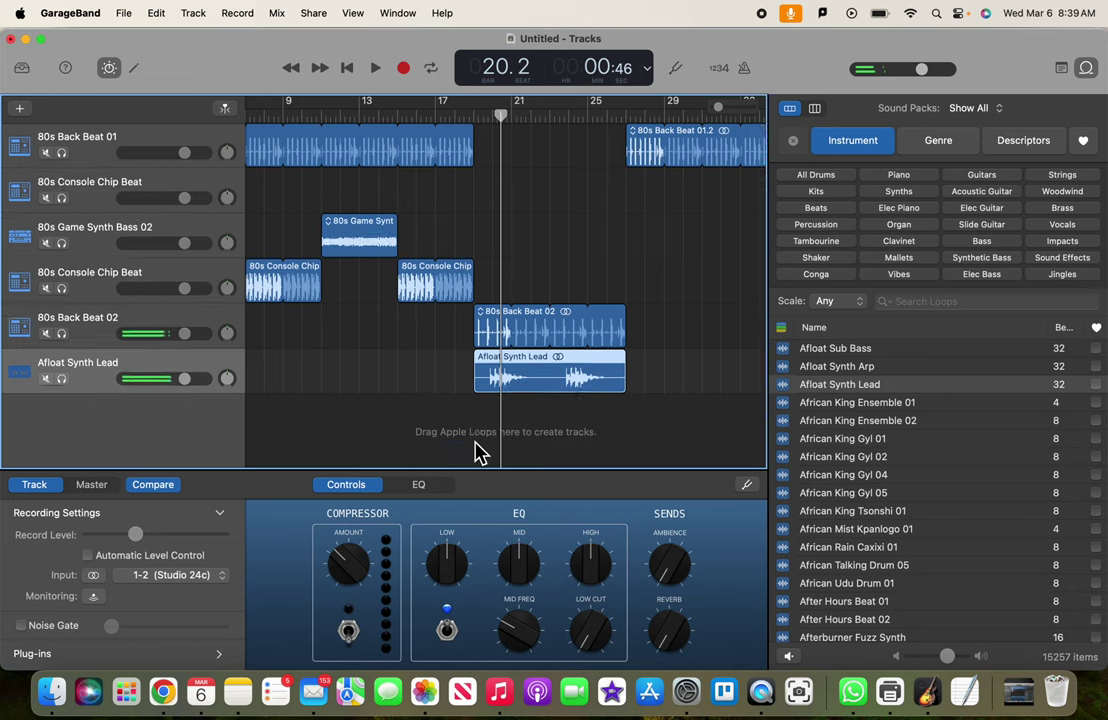
Play the section from about bar 17 to audition the synth lead.
{"action": "left_click", "coordinate": [458, 117]}
{"action": "key", "text": "space"}
{"action": "scroll", "coordinate": [458, 117], "scroll_direction": "left", "scroll_amount": 3}
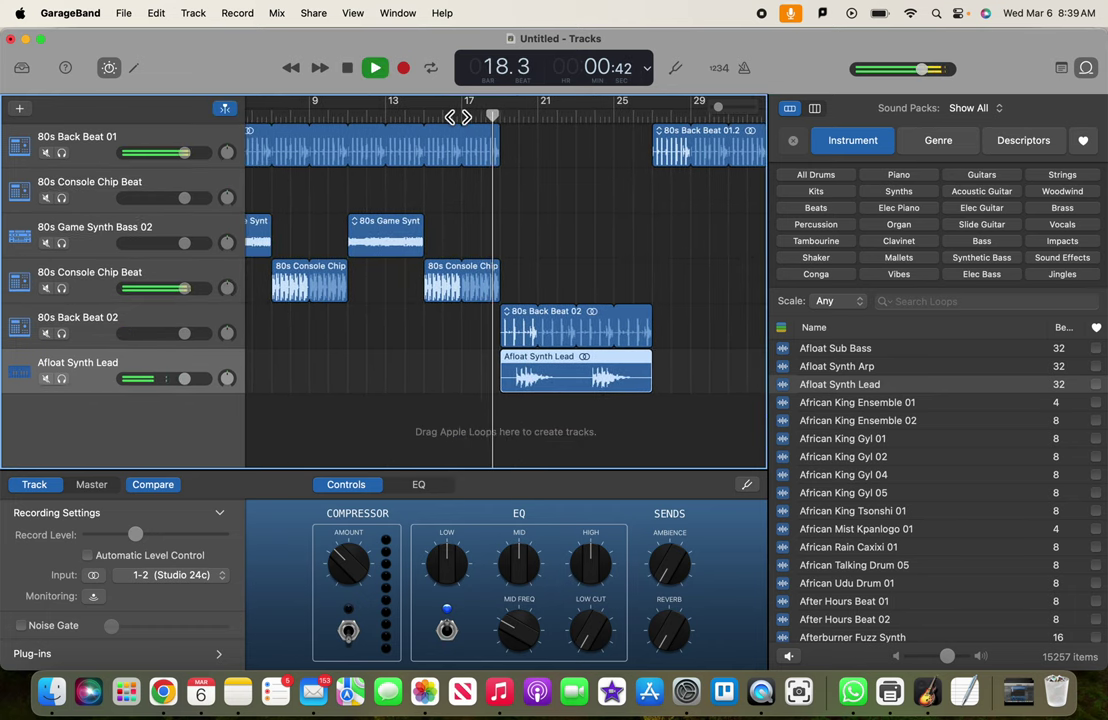
{"action": "scroll", "coordinate": [458, 117], "scroll_direction": "right", "scroll_amount": 1}
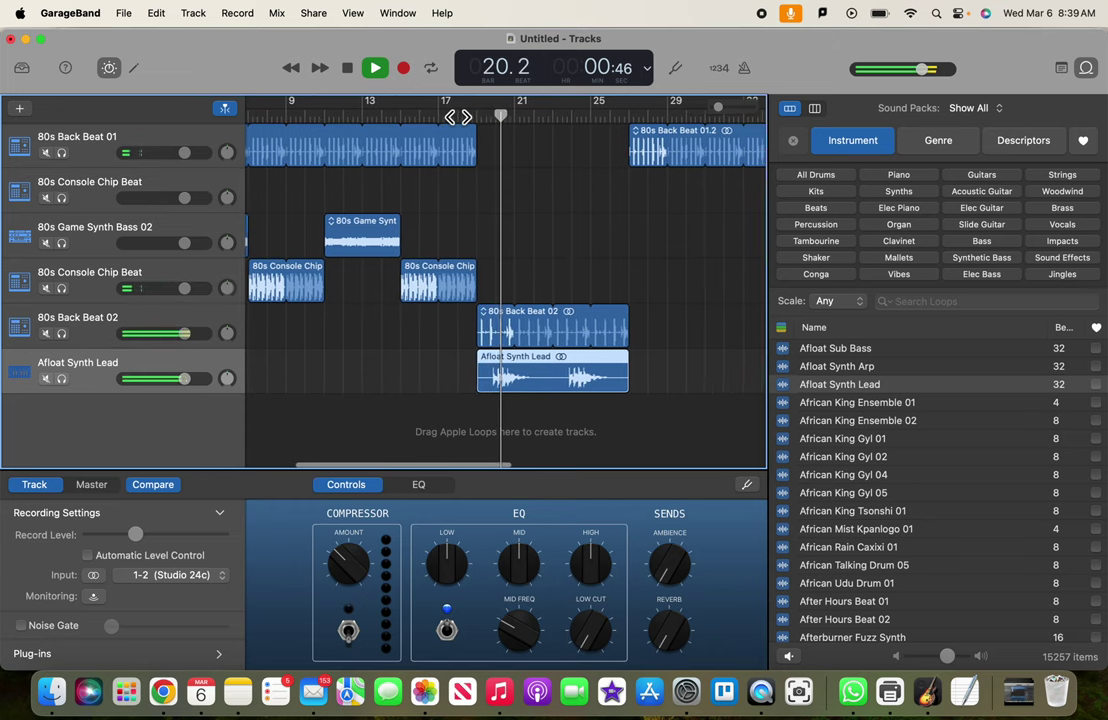
{"action": "key", "text": "space"}
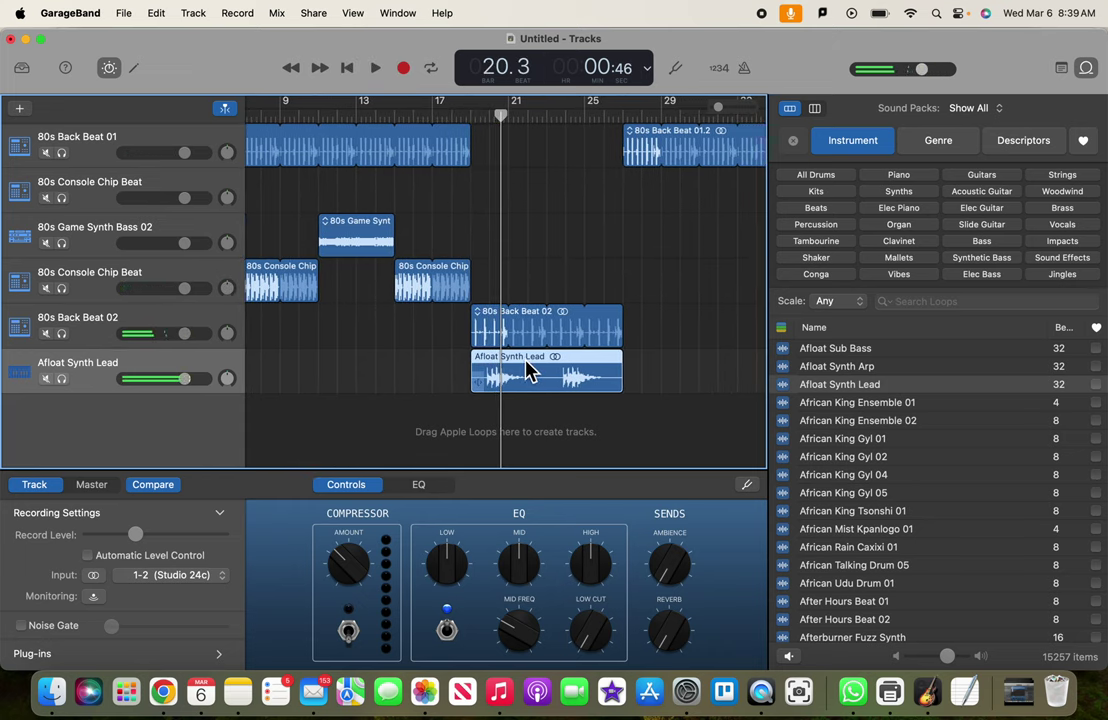
Delete the Afloat Synth Lead track along with its region.
{"action": "right_click", "coordinate": [194, 367]}
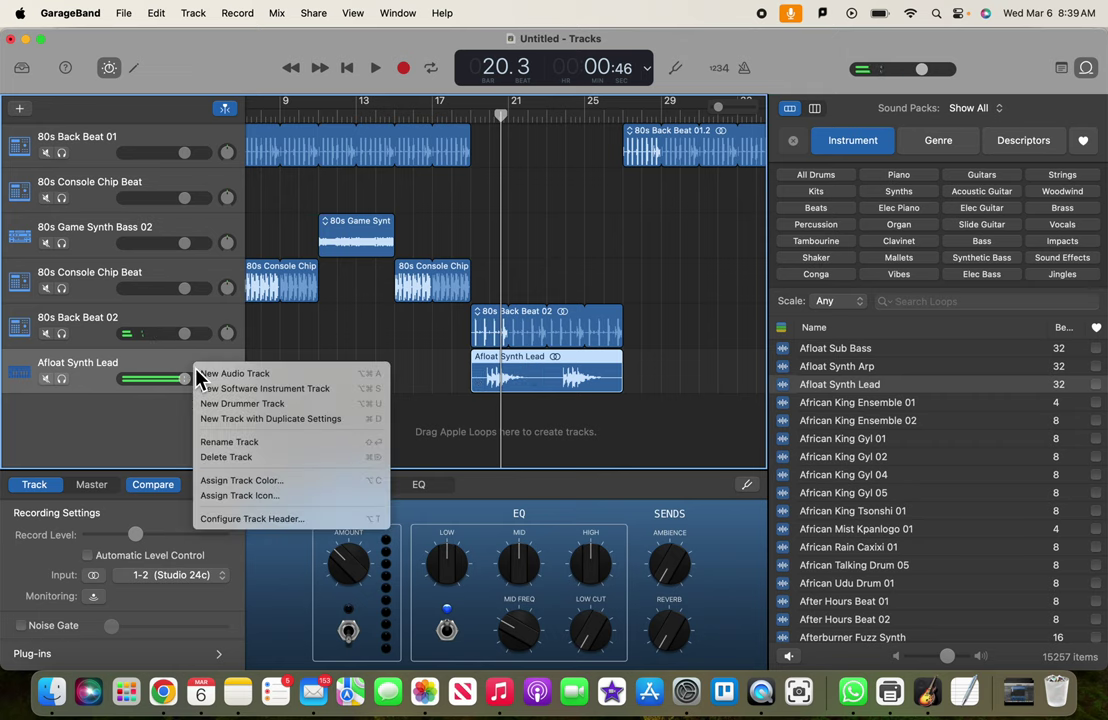
{"action": "left_click", "coordinate": [266, 457]}
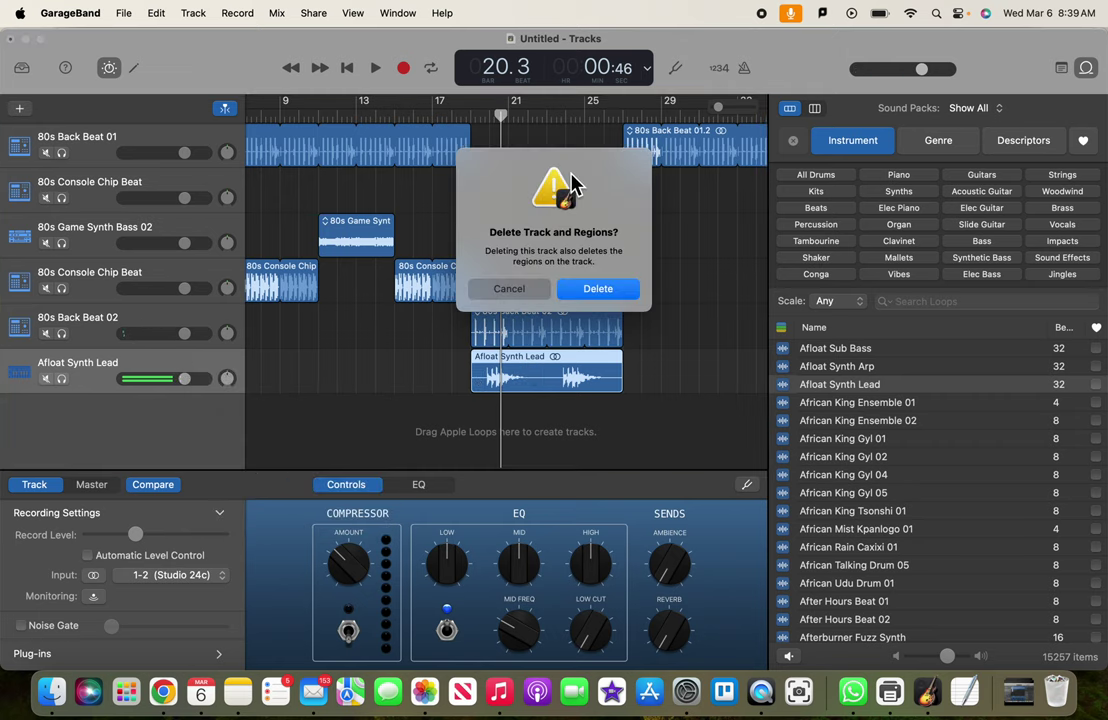
{"action": "left_click", "coordinate": [612, 292]}
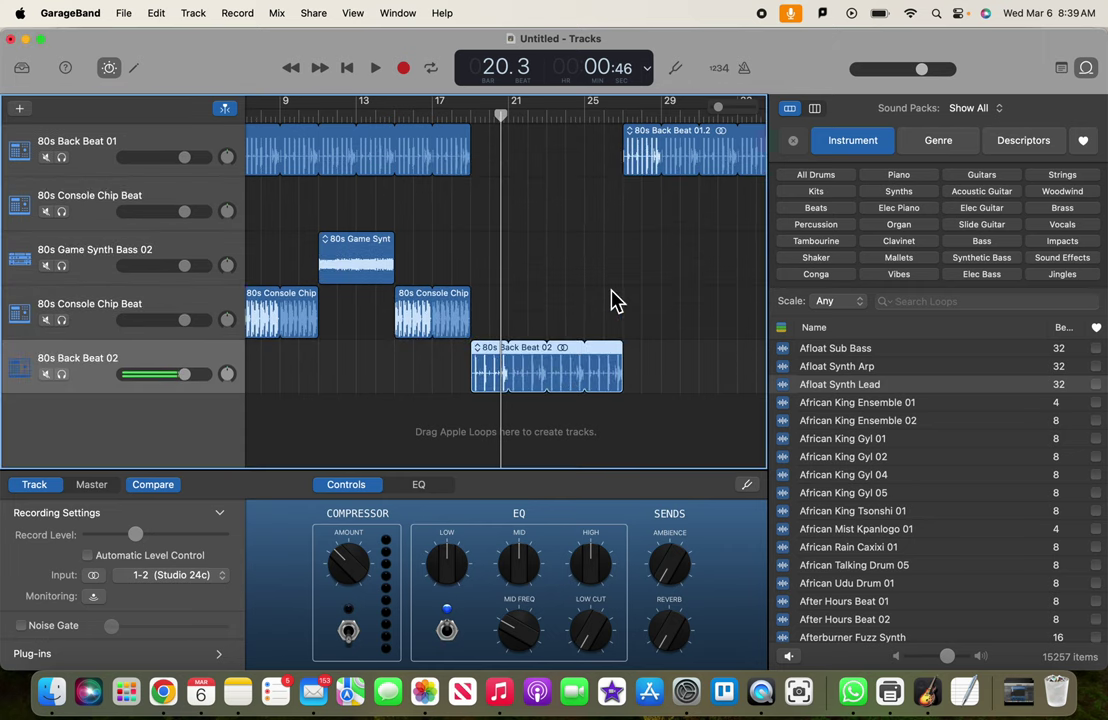
Audition Aidan - Intro, Airplane Passing Overhead, Alien Call FX and All Your Base Blip Synth loops.
{"action": "scroll", "coordinate": [845, 440], "scroll_direction": "down", "scroll_amount": 10}
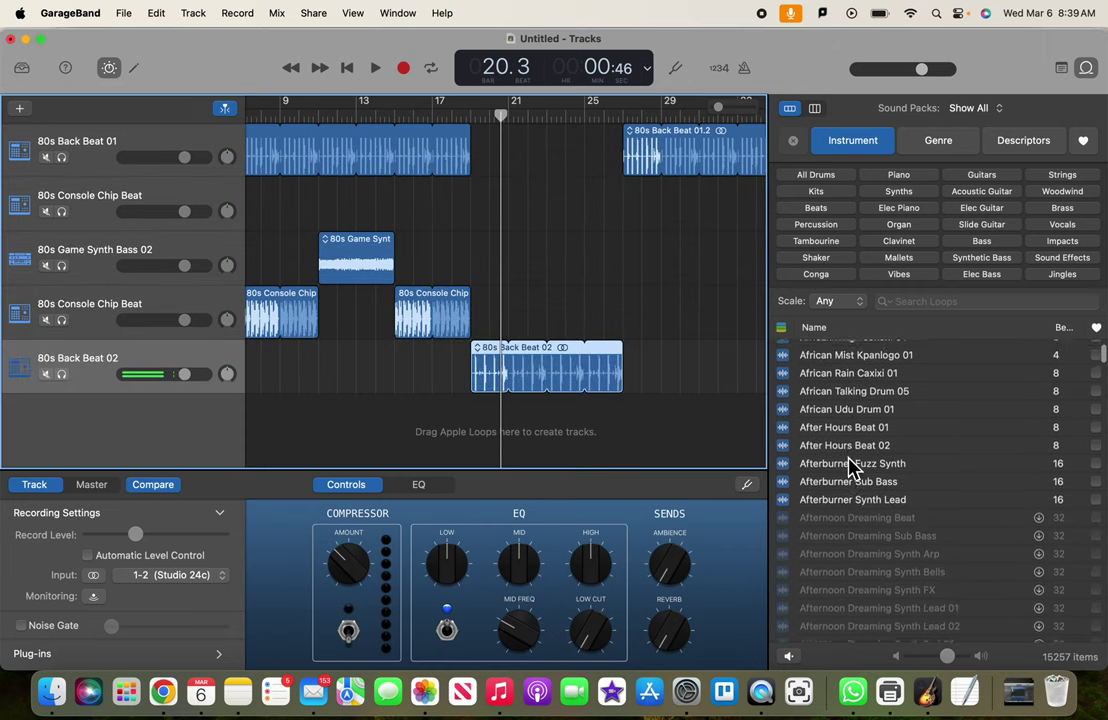
{"action": "scroll", "coordinate": [848, 467], "scroll_direction": "down", "scroll_amount": 10}
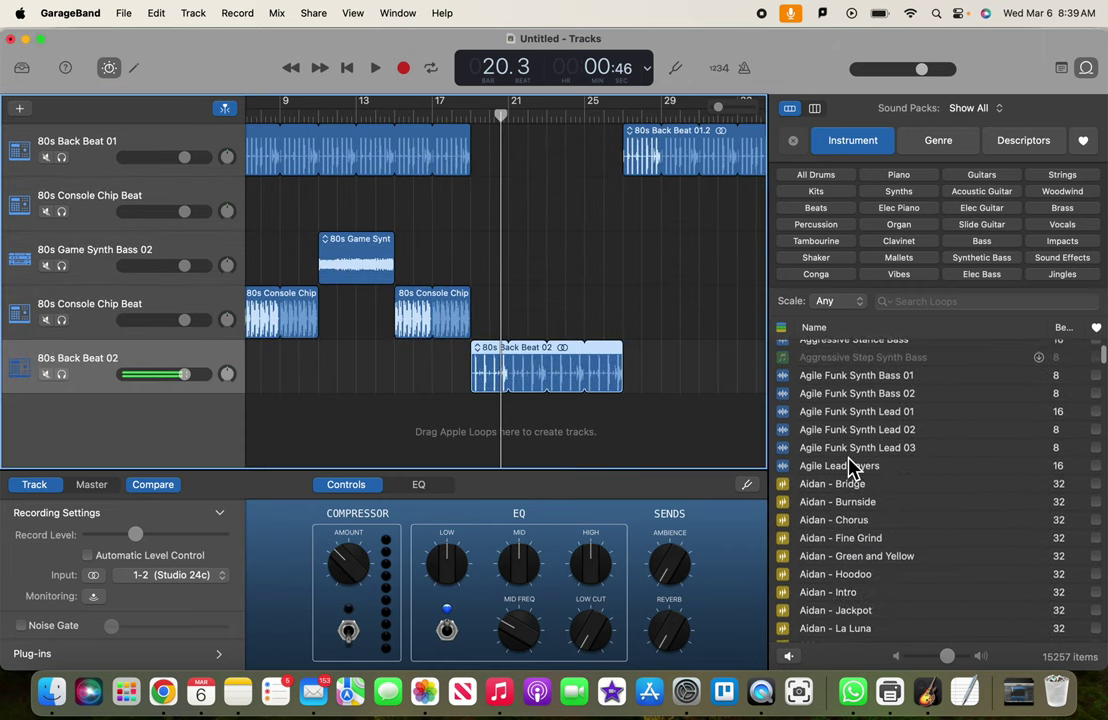
{"action": "left_click", "coordinate": [847, 456]}
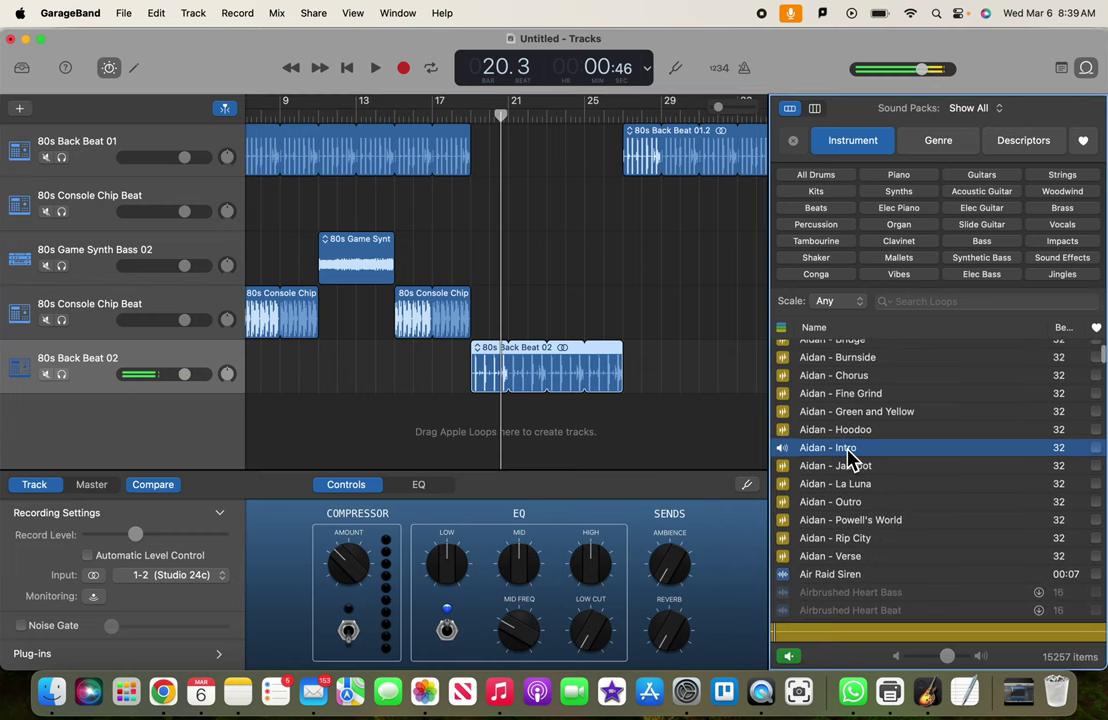
{"action": "scroll", "coordinate": [848, 459], "scroll_direction": "down", "scroll_amount": 10}
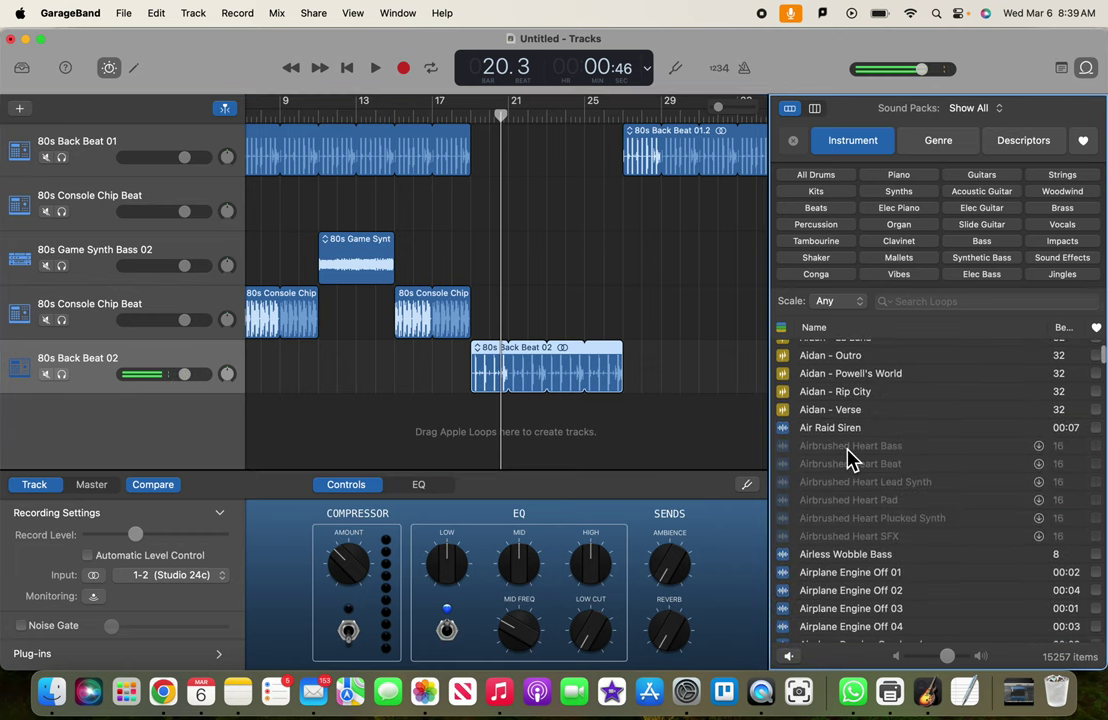
{"action": "left_click", "coordinate": [850, 434]}
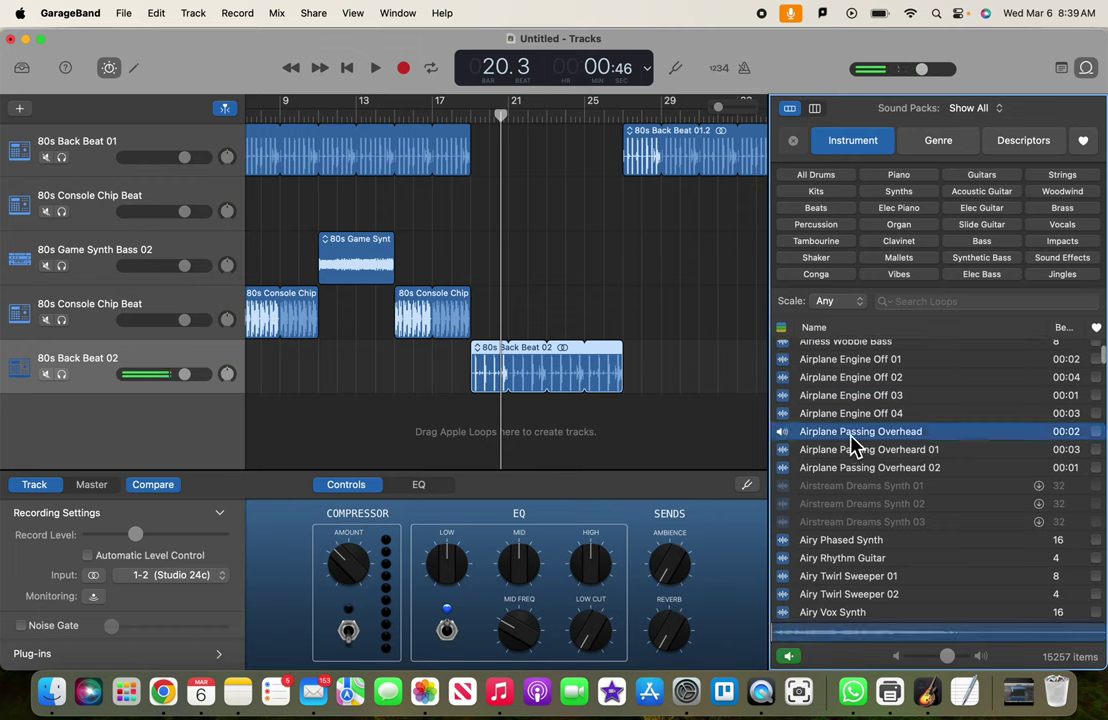
{"action": "scroll", "coordinate": [848, 474], "scroll_direction": "down", "scroll_amount": 8}
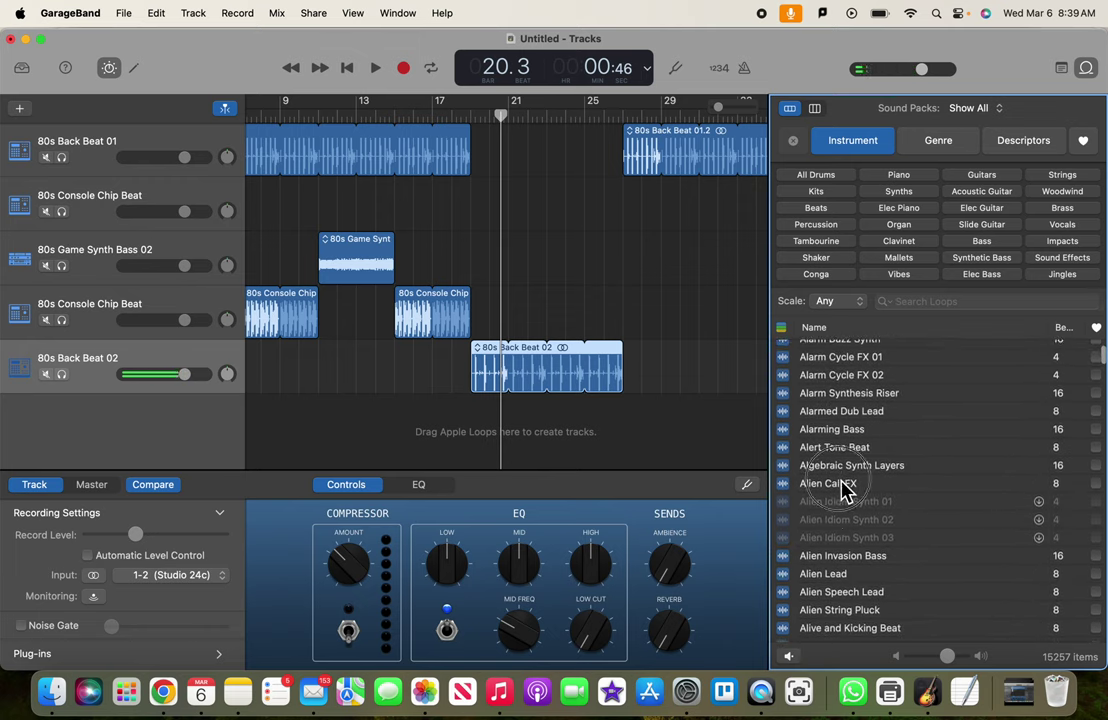
{"action": "left_click", "coordinate": [846, 485]}
{"action": "scroll", "coordinate": [842, 495], "scroll_direction": "down", "scroll_amount": 5}
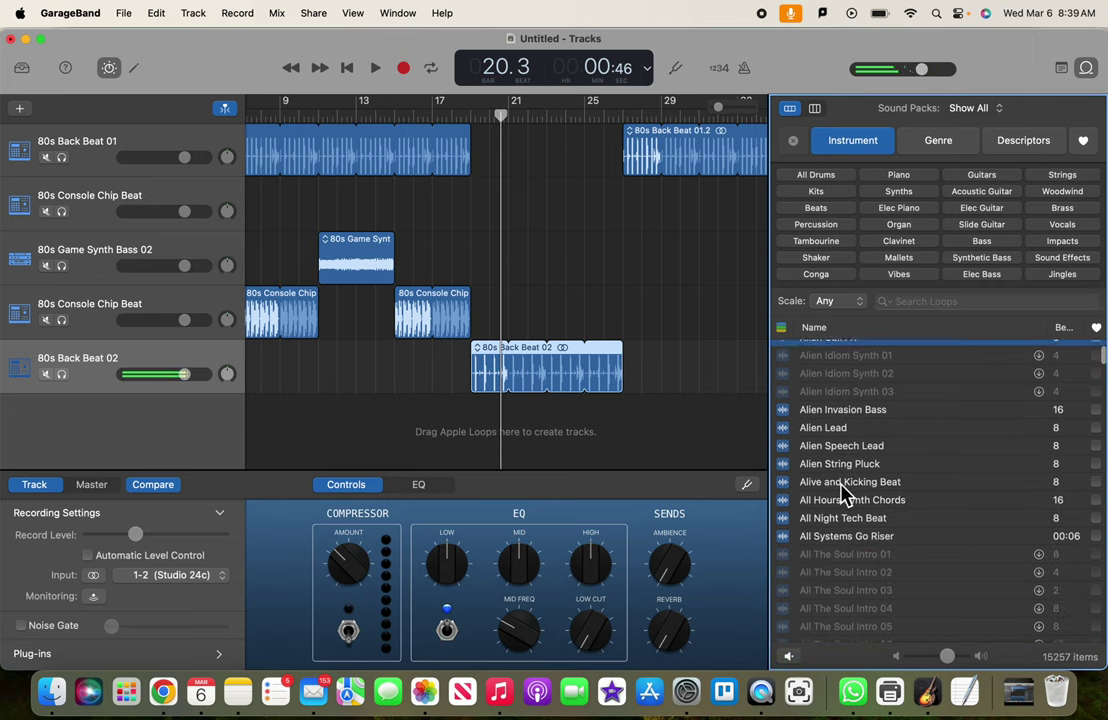
{"action": "scroll", "coordinate": [842, 509], "scroll_direction": "down", "scroll_amount": 2}
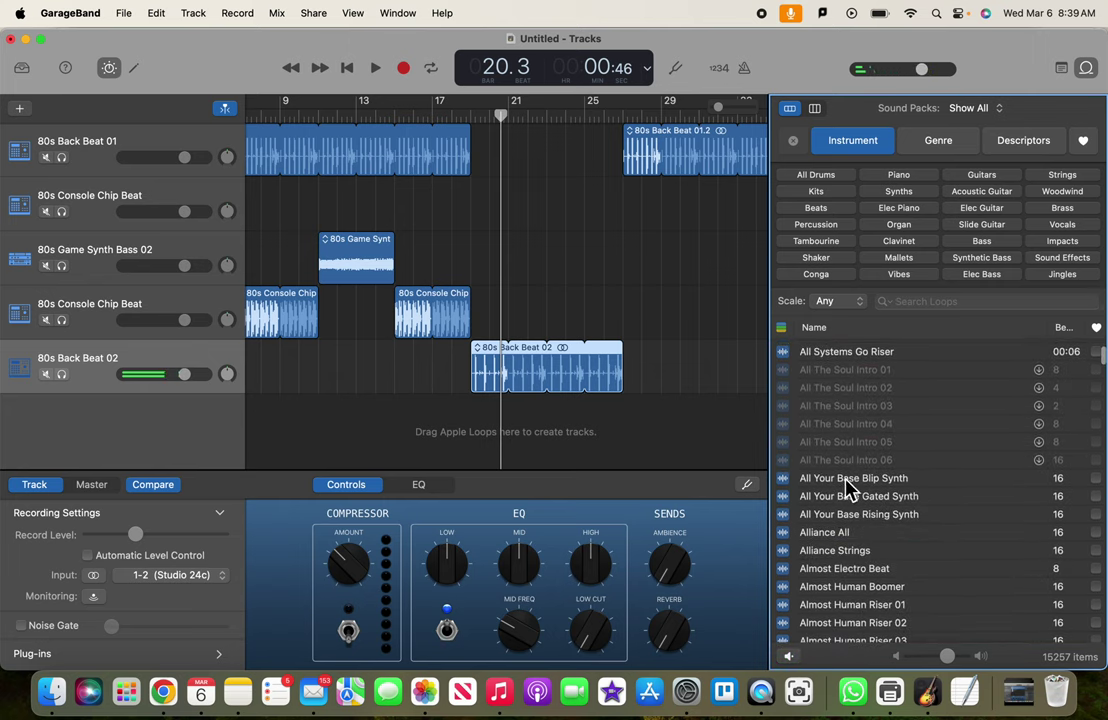
{"action": "left_click", "coordinate": [848, 480]}
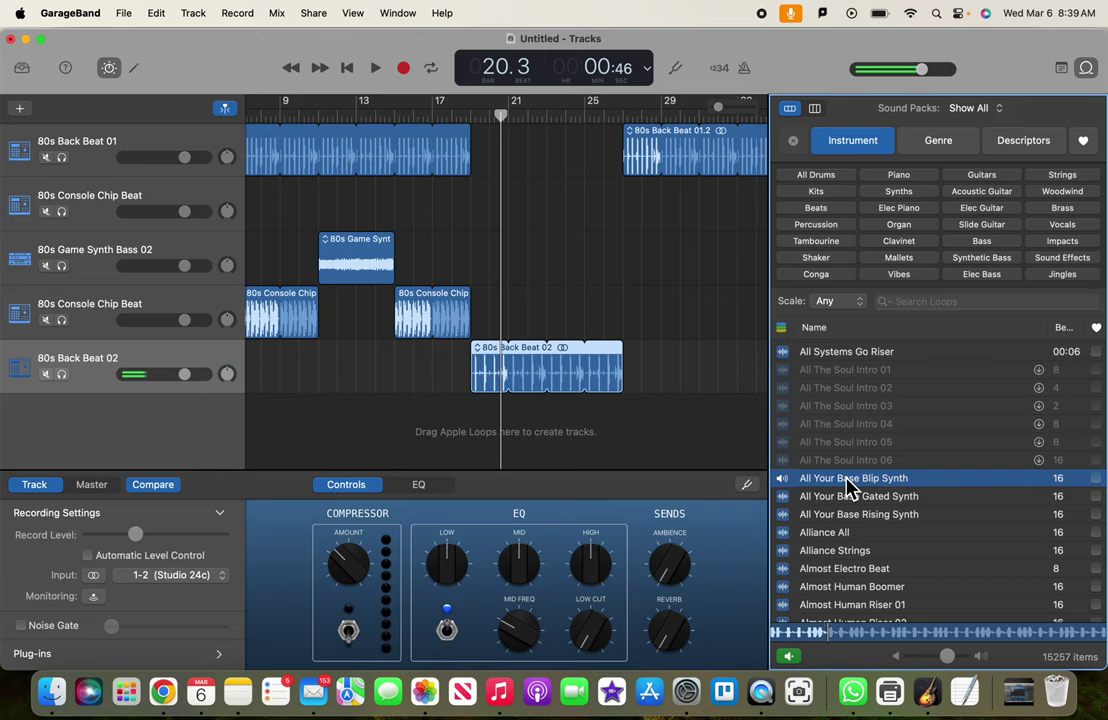
{"action": "left_click", "coordinate": [848, 480]}
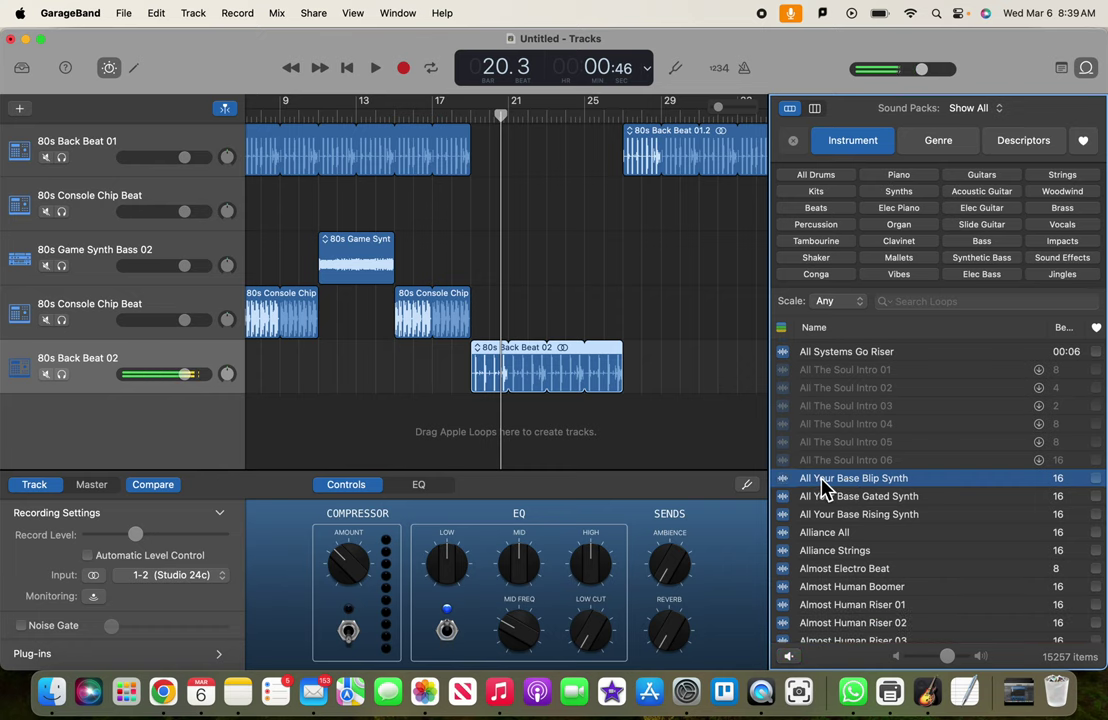
Add All Your Base Blip Synth at bar 19, play it, and loop it to bar 27.
{"action": "left_click_drag", "start_coordinate": [825, 485], "coordinate": [476, 421]}
{"action": "left_click_drag", "start_coordinate": [477, 116], "coordinate": [462, 116]}
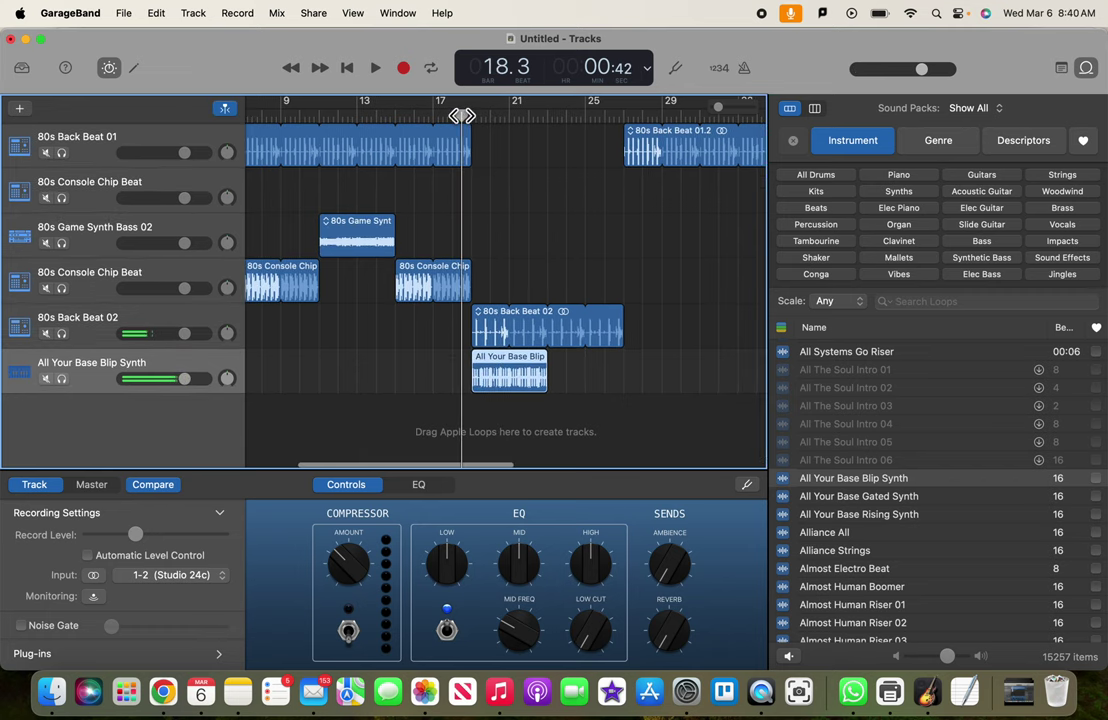
{"action": "key", "text": "space"}
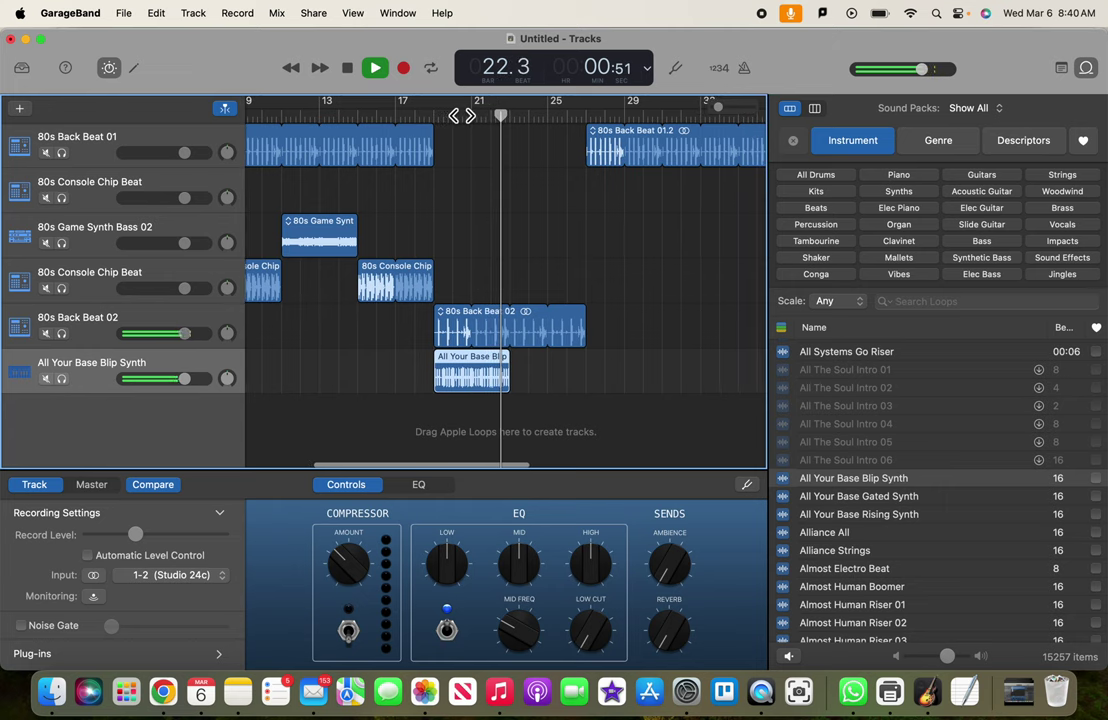
{"action": "key", "text": "space"}
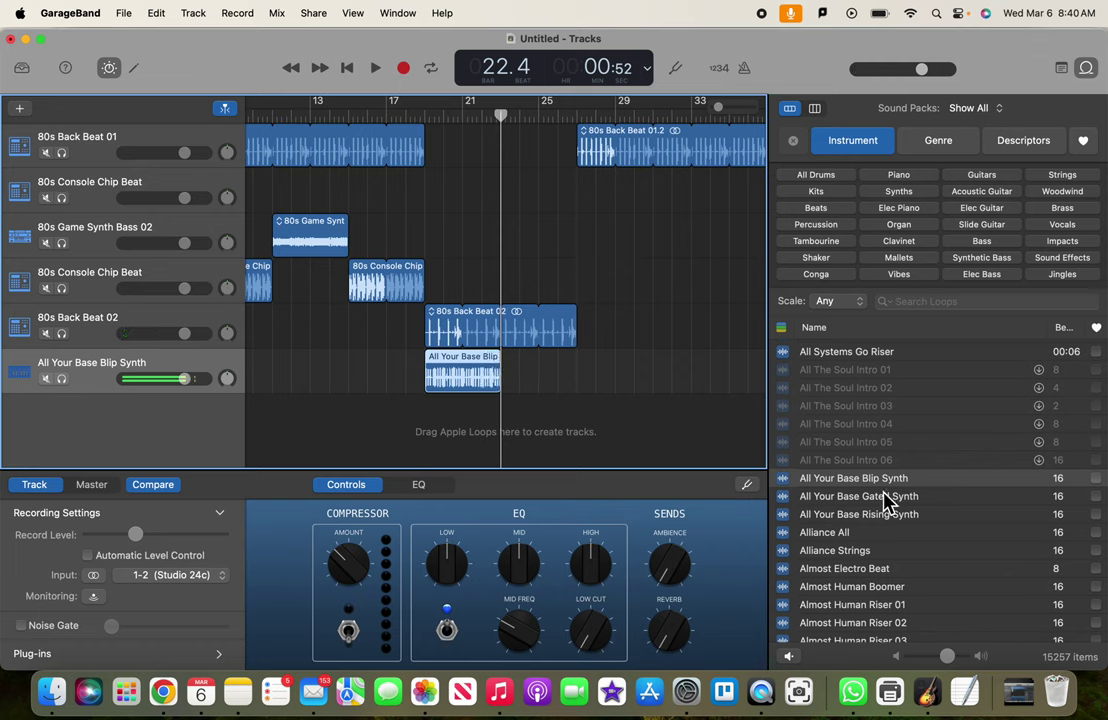
{"action": "left_click_drag", "start_coordinate": [507, 359], "coordinate": [581, 360]}
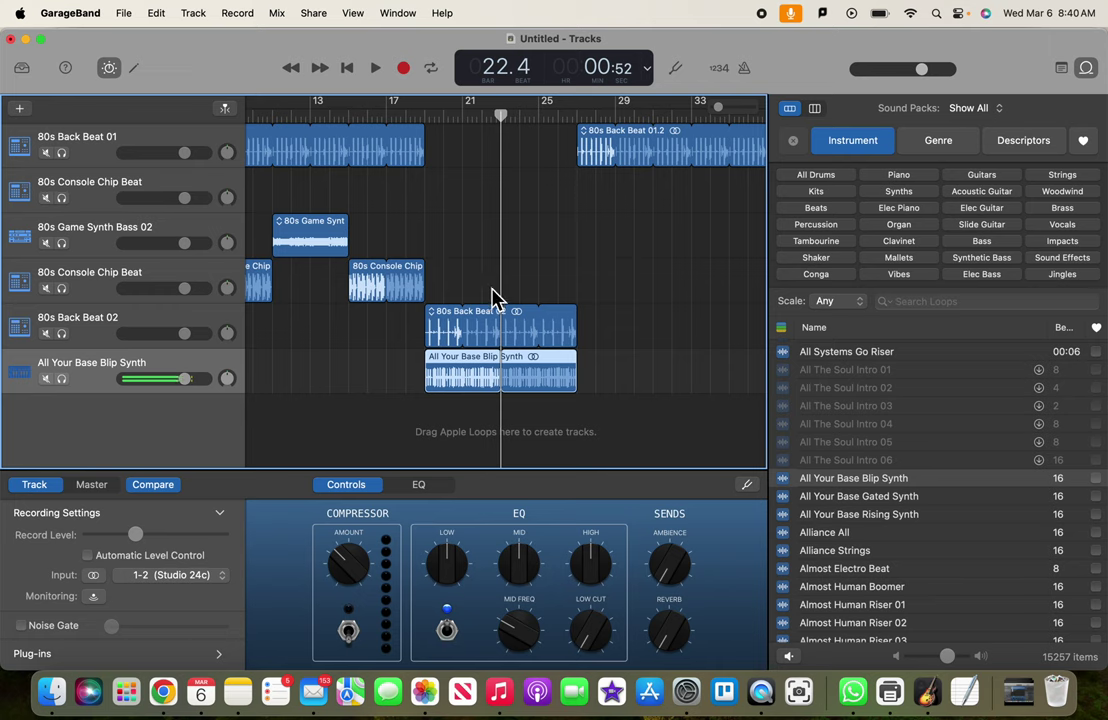
Paste copies of the 80s Game Synth Bass region at bar 27 and 80s Console Chip at bar 31.
{"action": "scroll", "coordinate": [519, 288], "scroll_direction": "right", "scroll_amount": 3}
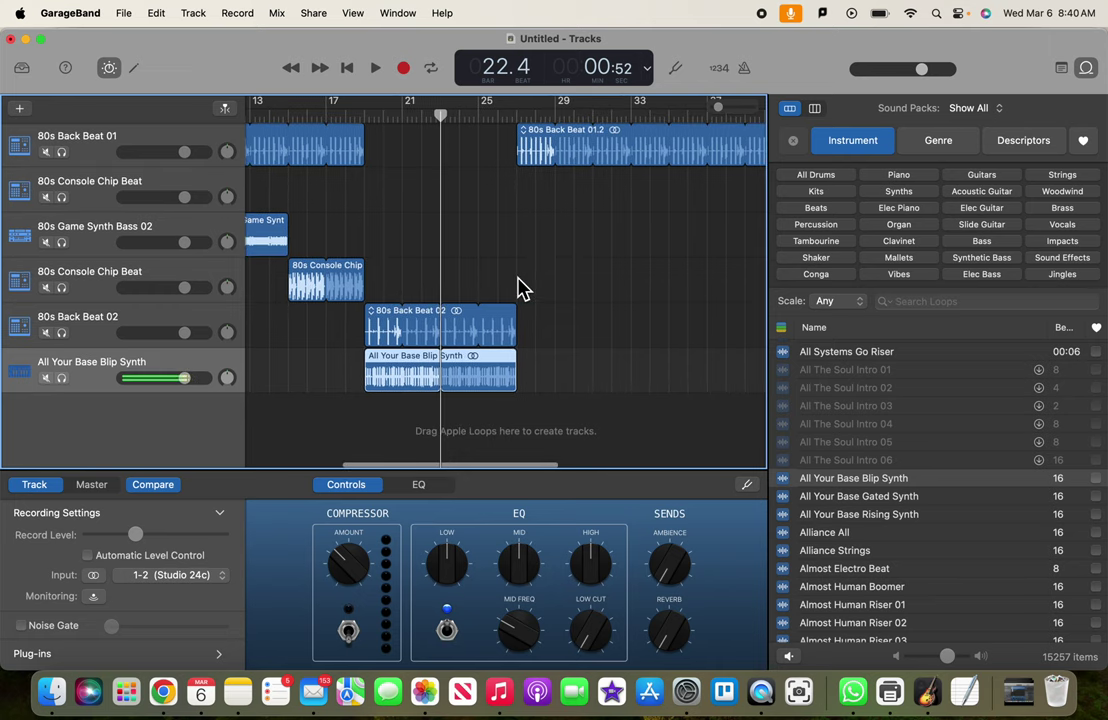
{"action": "scroll", "coordinate": [519, 288], "scroll_direction": "left", "scroll_amount": 3}
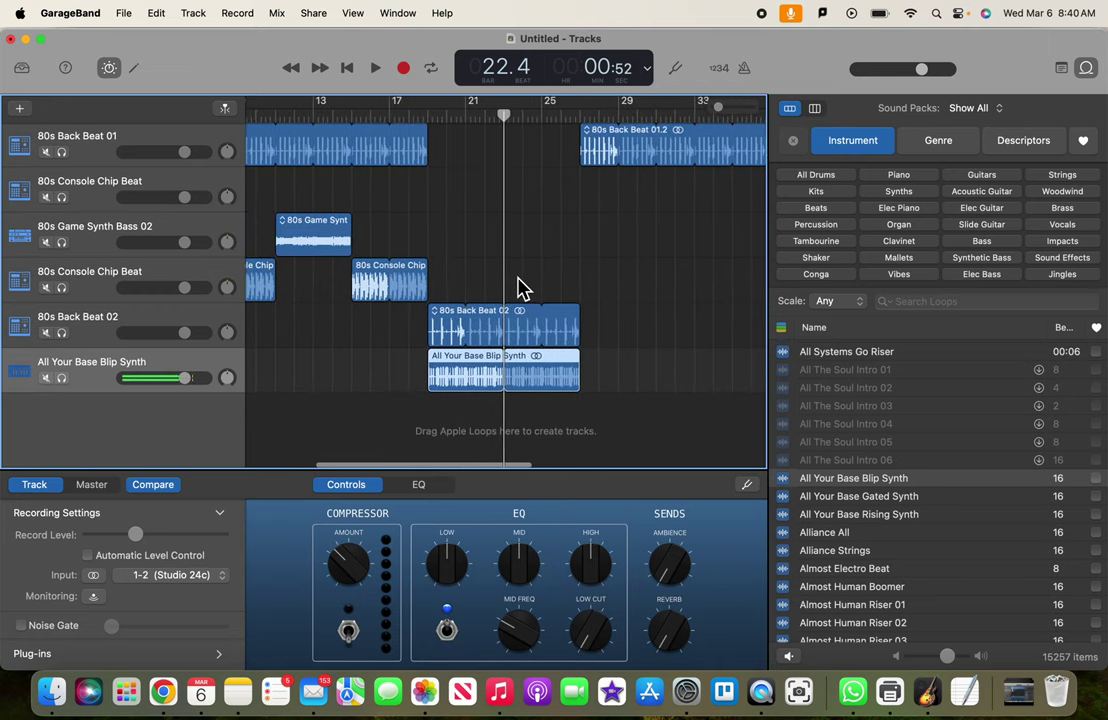
{"action": "scroll", "coordinate": [521, 288], "scroll_direction": "right", "scroll_amount": 1}
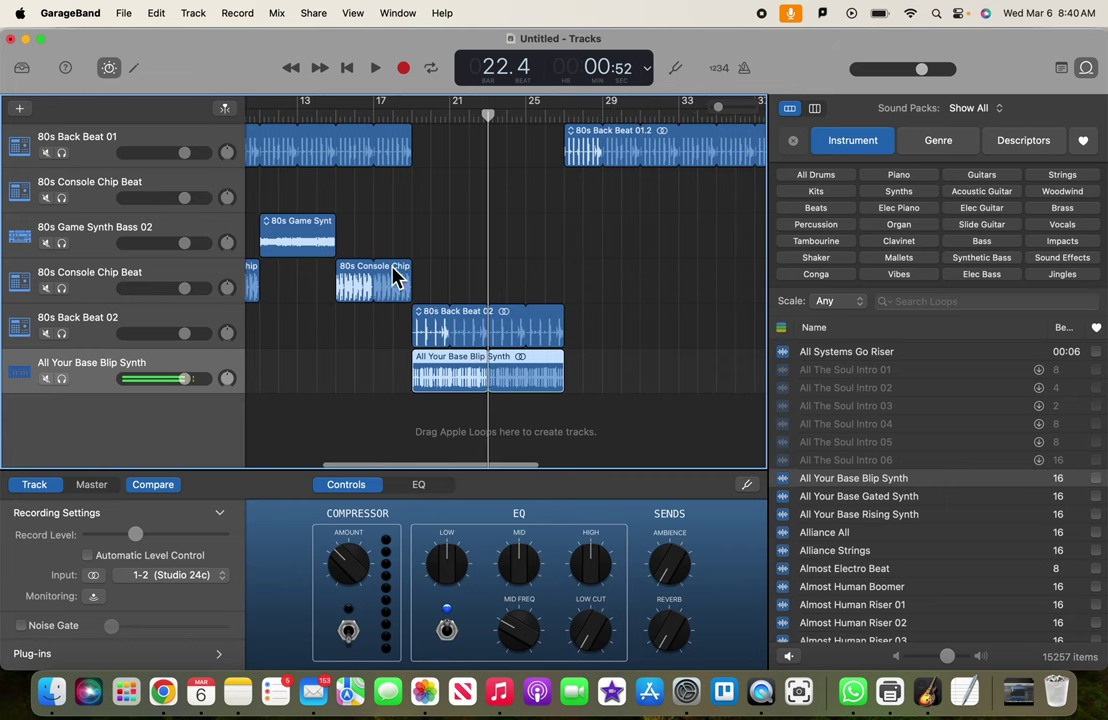
{"action": "left_click", "coordinate": [299, 241]}
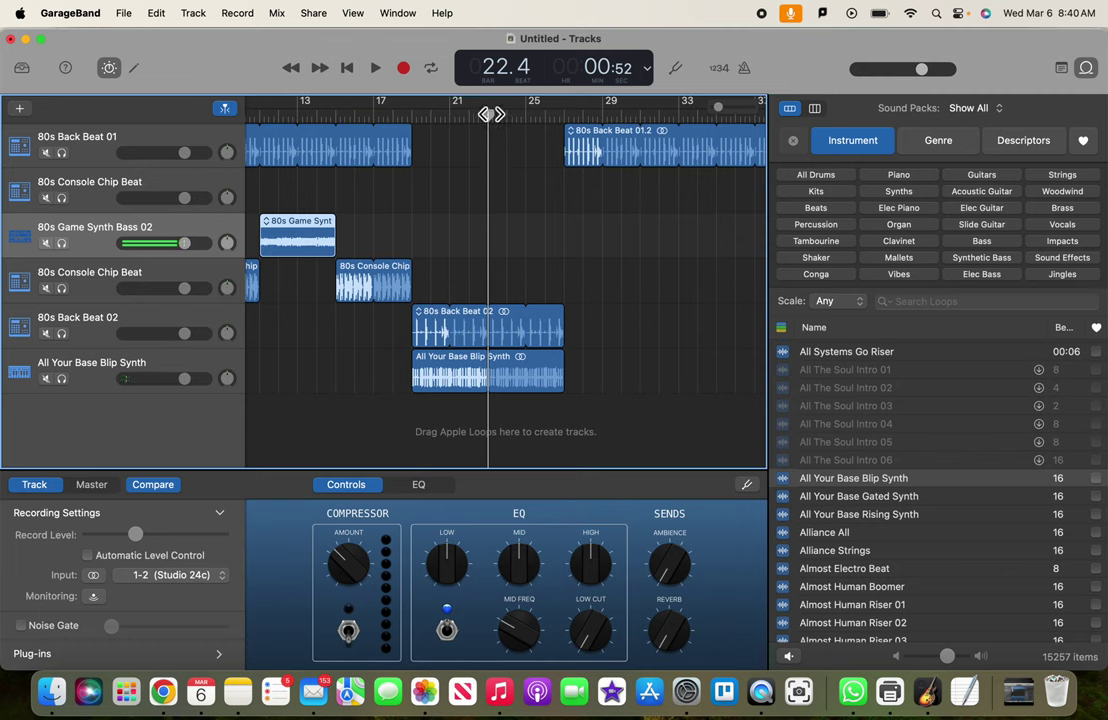
{"action": "left_click_drag", "start_coordinate": [490, 113], "coordinate": [561, 110]}
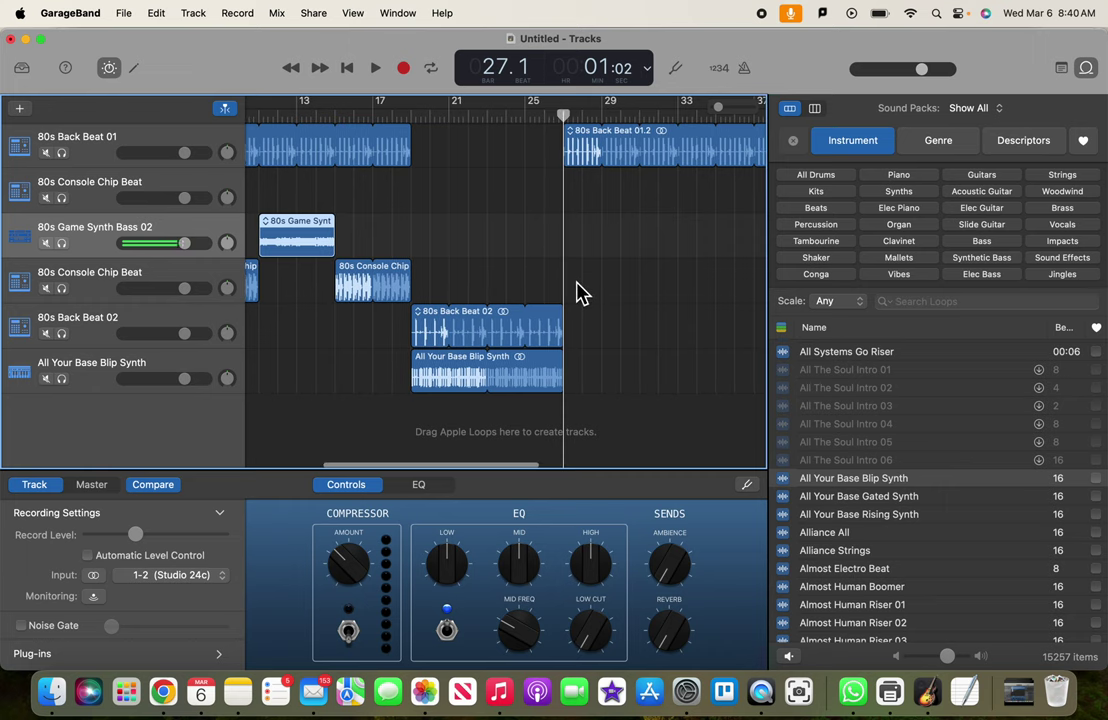
{"action": "key", "text": "super+v"}
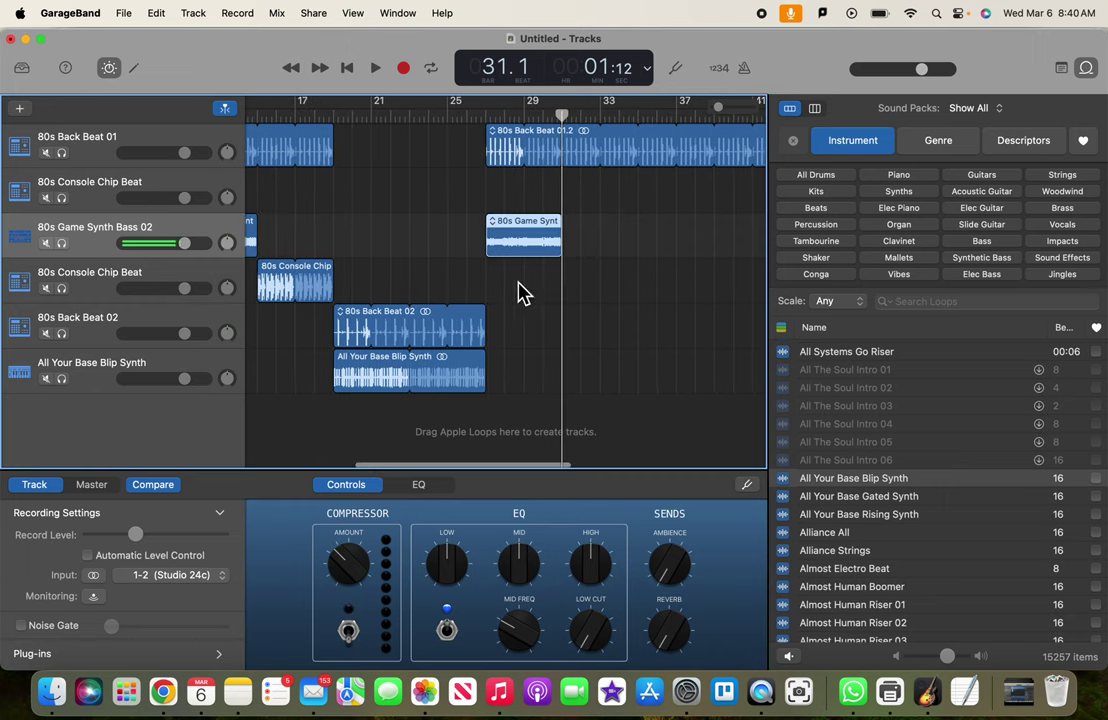
{"action": "left_click", "coordinate": [281, 294]}
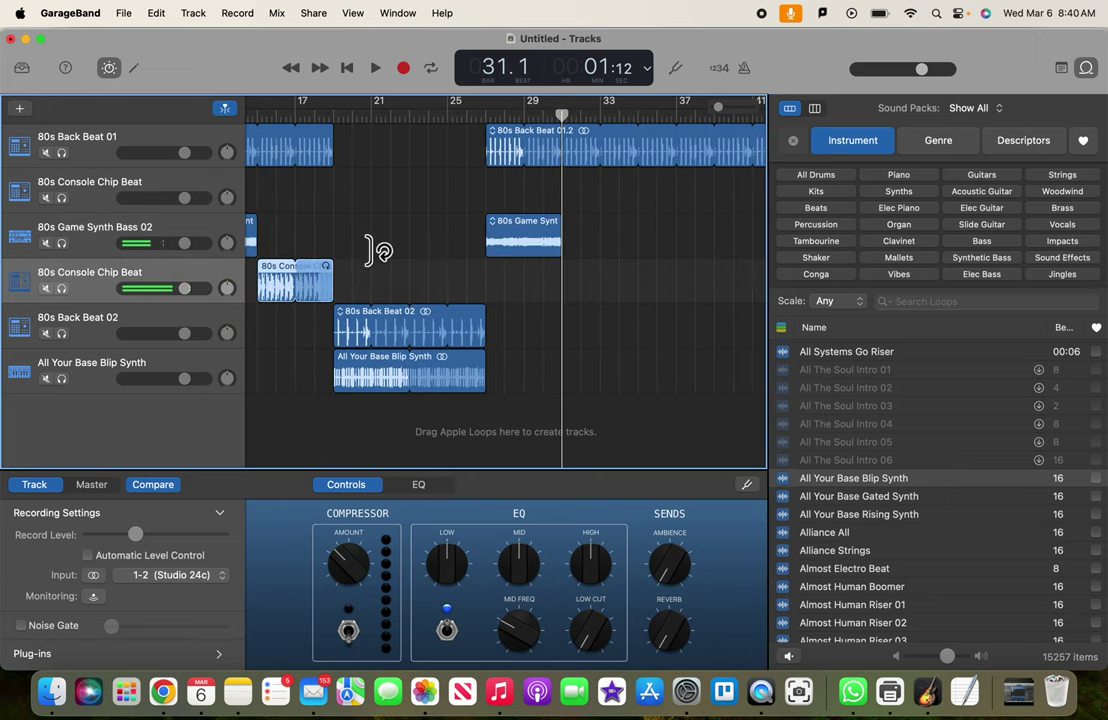
{"action": "key", "text": "super+v"}
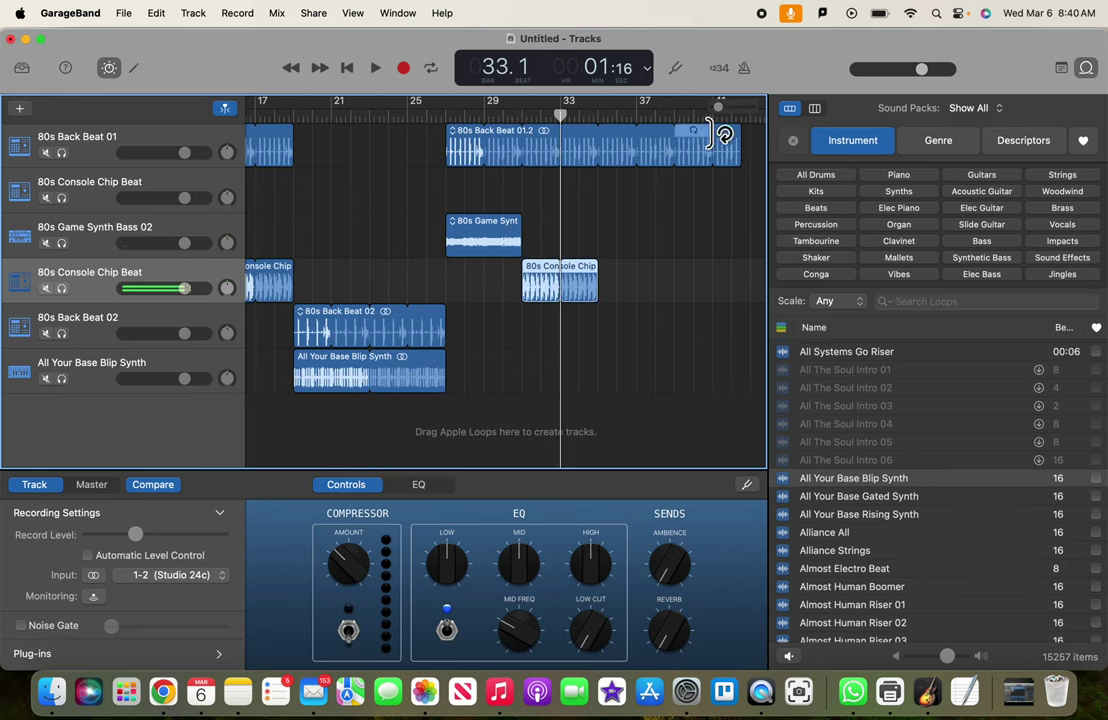
Zoom the timeline out to show the entire arrangement from bar 1.
{"action": "left_click_drag", "start_coordinate": [720, 106], "coordinate": [708, 106]}
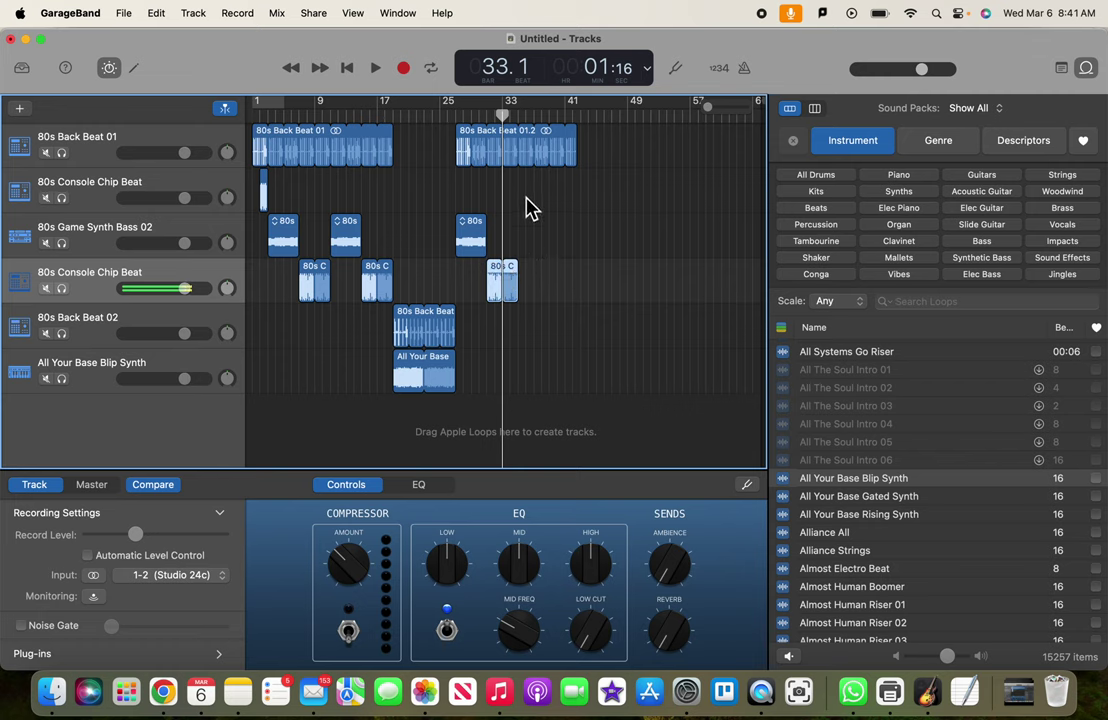
Shorten the last 80s Back Beat 01.2 region to end at bar 36.
{"action": "scroll", "coordinate": [710, 108], "scroll_direction": "up", "scroll_amount": 5}
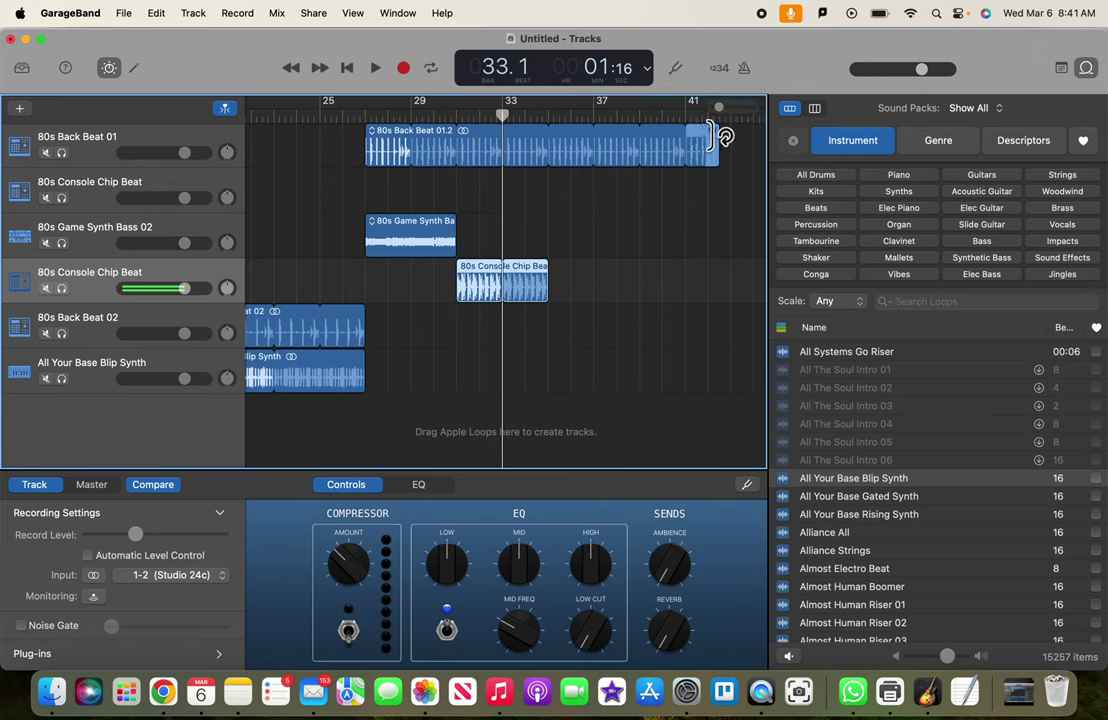
{"action": "left_click_drag", "start_coordinate": [714, 141], "coordinate": [585, 163]}
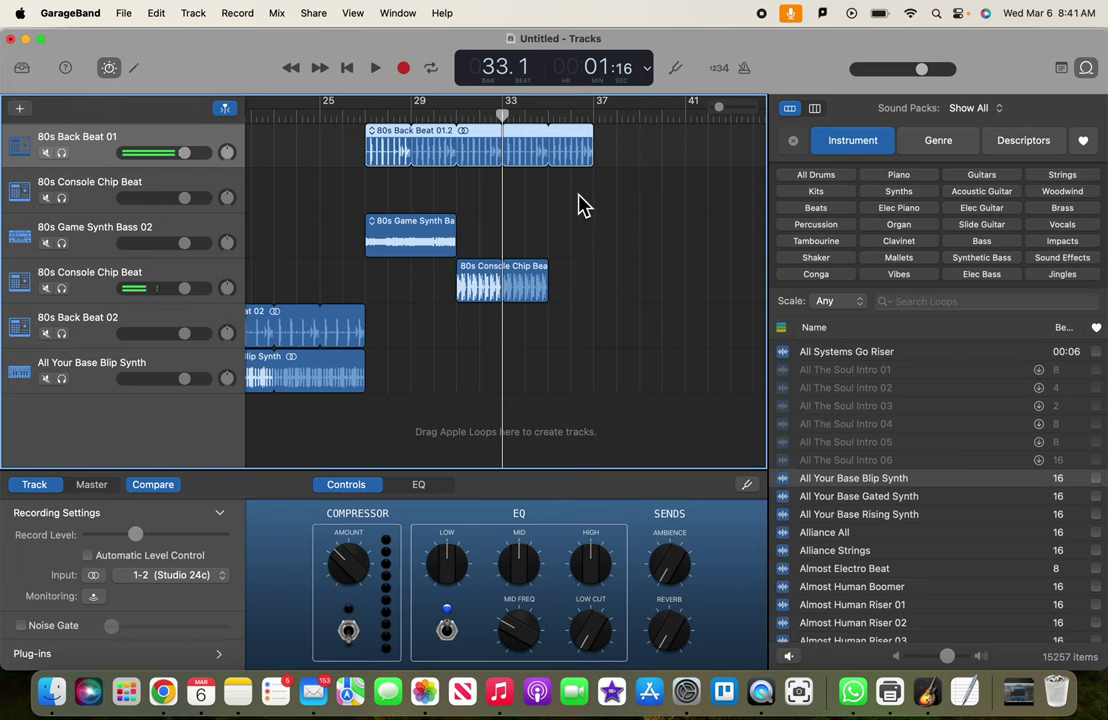
{"action": "scroll", "coordinate": [565, 240], "scroll_direction": "left", "scroll_amount": 15}
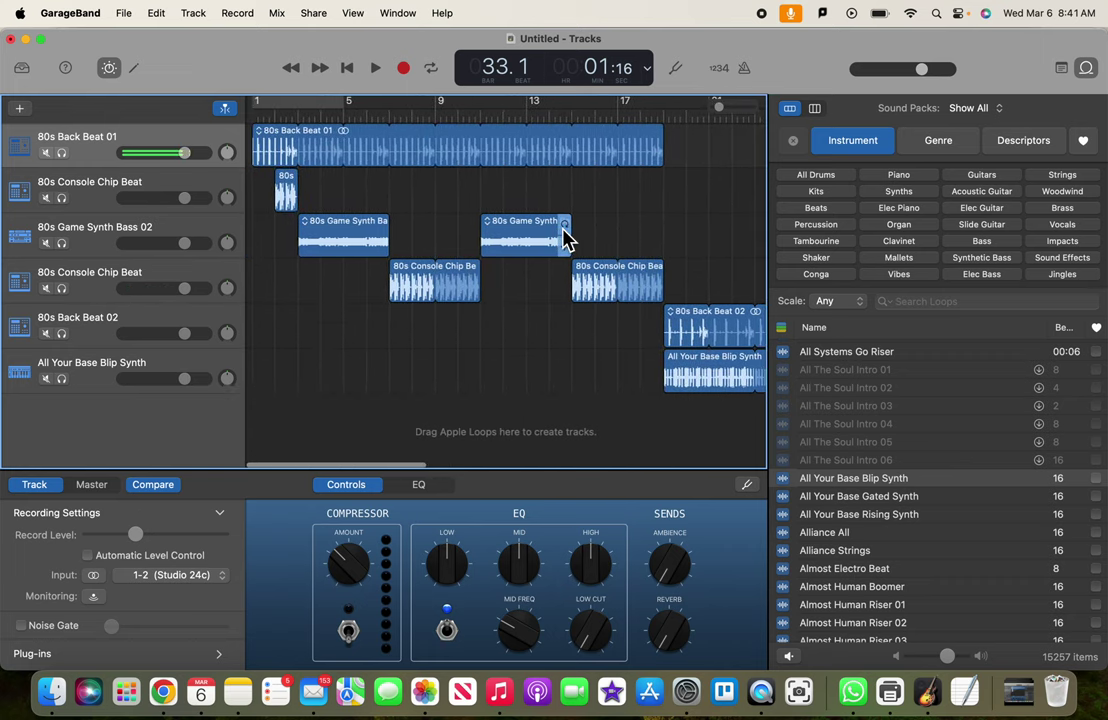
{"action": "scroll", "coordinate": [565, 240], "scroll_direction": "right", "scroll_amount": 5}
{"action": "scroll", "coordinate": [565, 240], "scroll_direction": "left", "scroll_amount": 5}
{"action": "scroll", "coordinate": [565, 240], "scroll_direction": "right", "scroll_amount": 3}
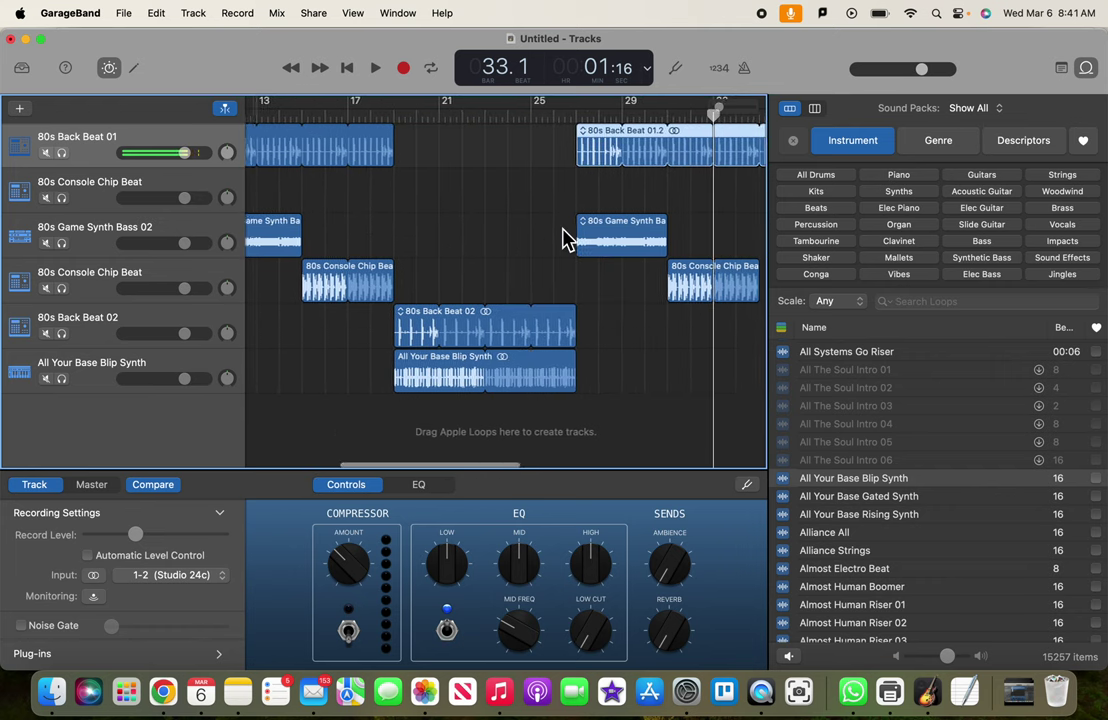
{"action": "scroll", "coordinate": [565, 240], "scroll_direction": "left", "scroll_amount": 1}
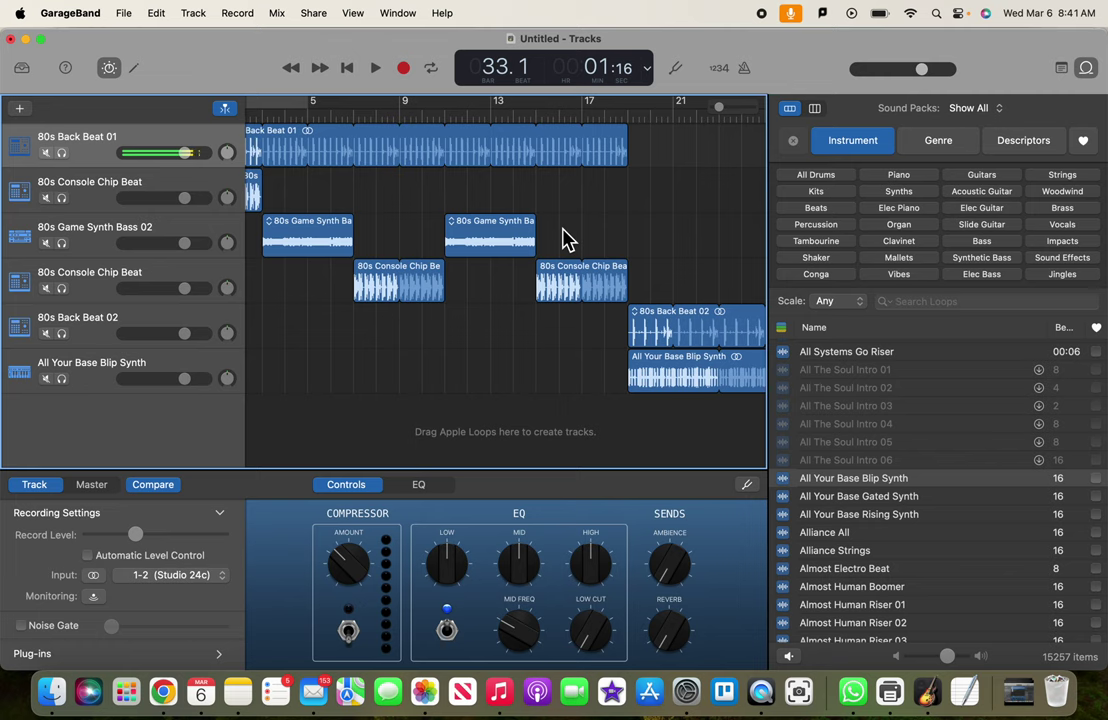